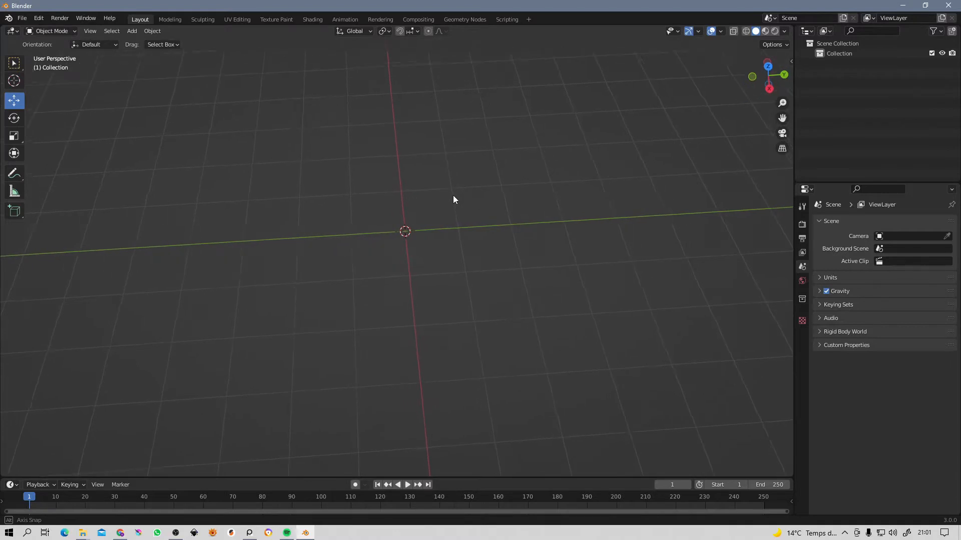
Find the F2 mesh add-on in the Blender preferences by searching "f2", enable it, and close the preferences
left_click(39, 18)
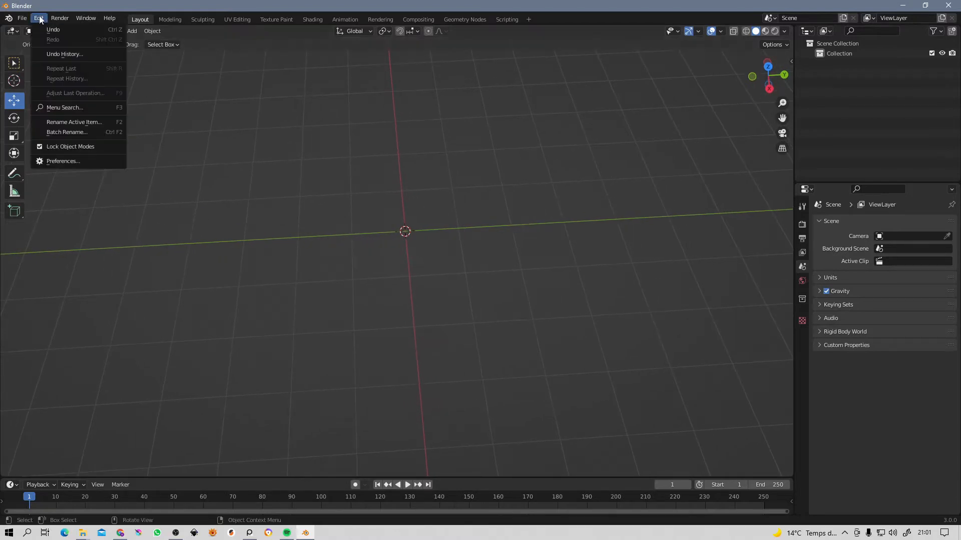
left_click(68, 161)
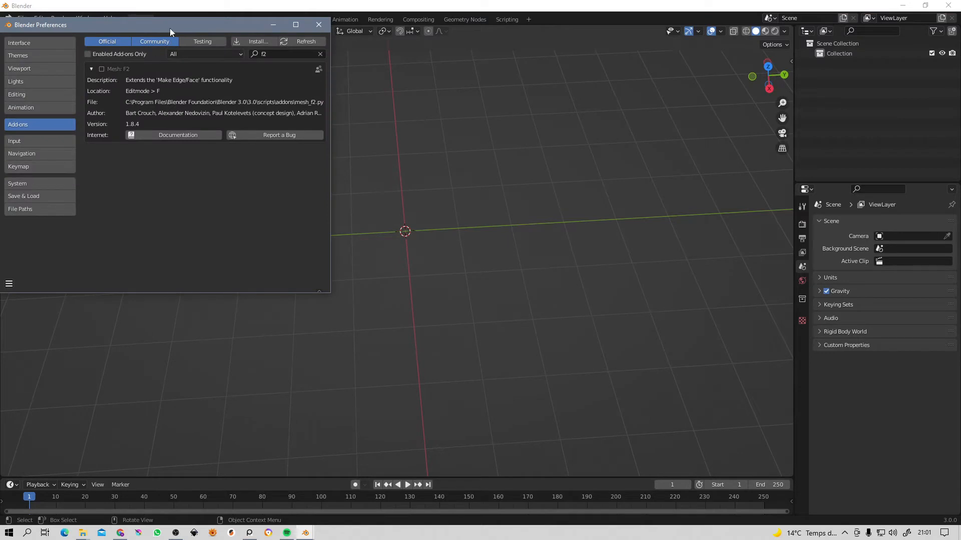
left_click_drag(169, 28, 300, 46)
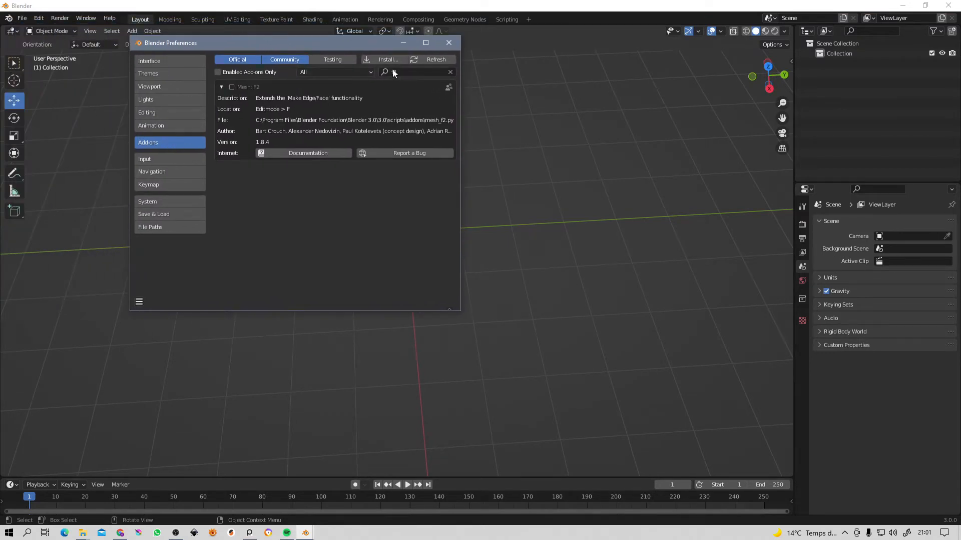
left_click(450, 72)
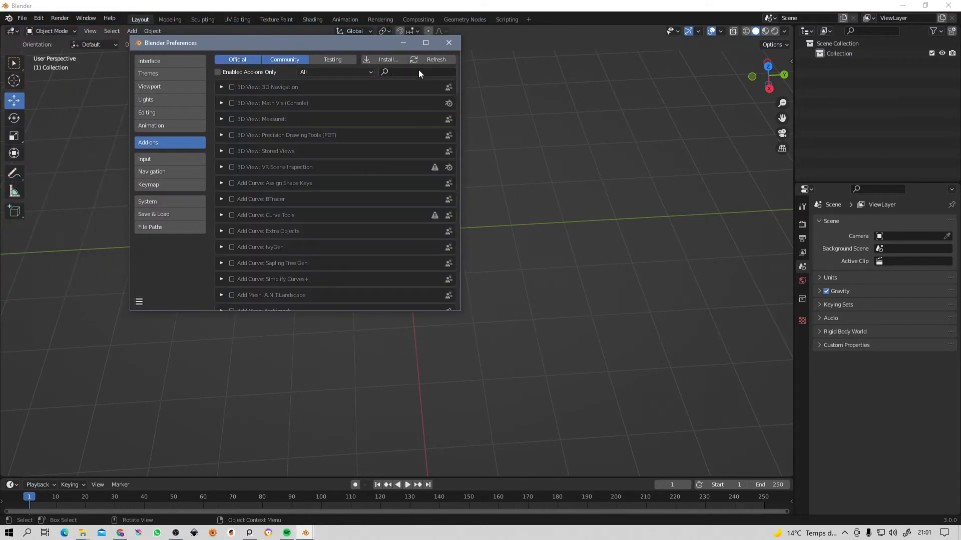
type("f2")
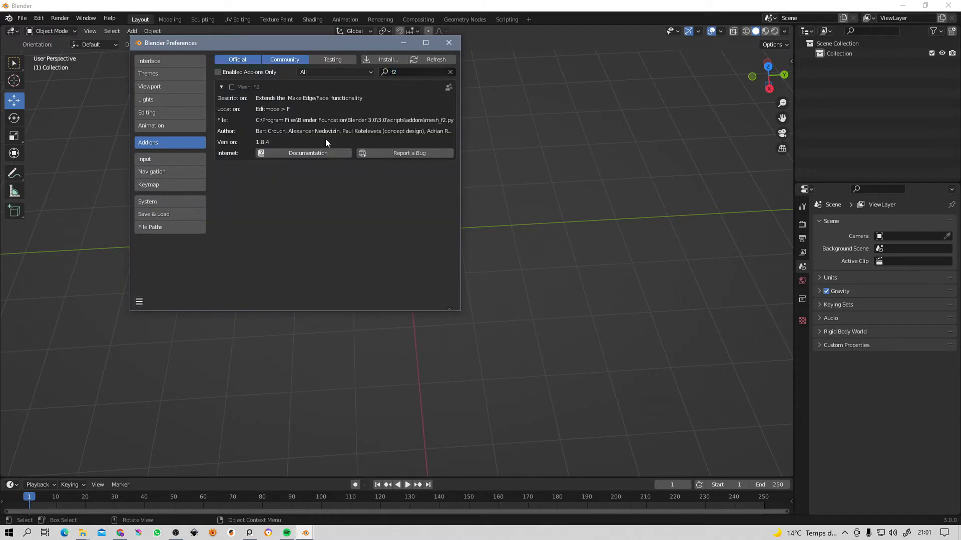
left_click(231, 87)
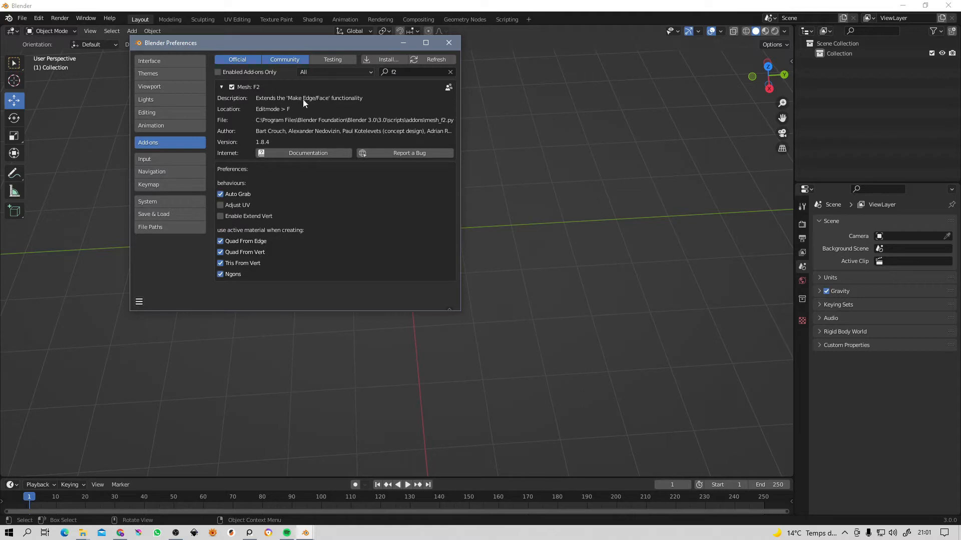
left_click(449, 43)
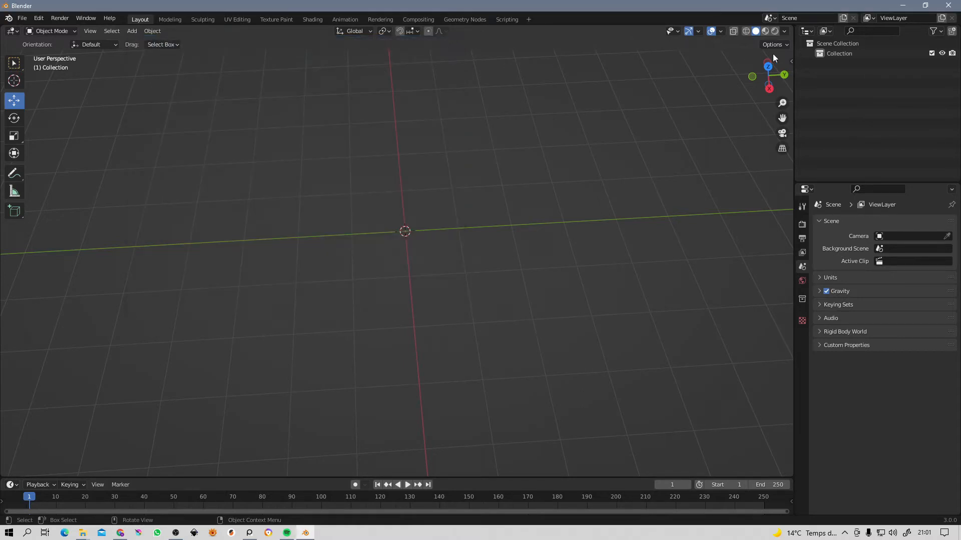
Set the Shortcut VUr overlay's Offset X to 48 and Offset Y to 35 and start it
left_click(791, 60)
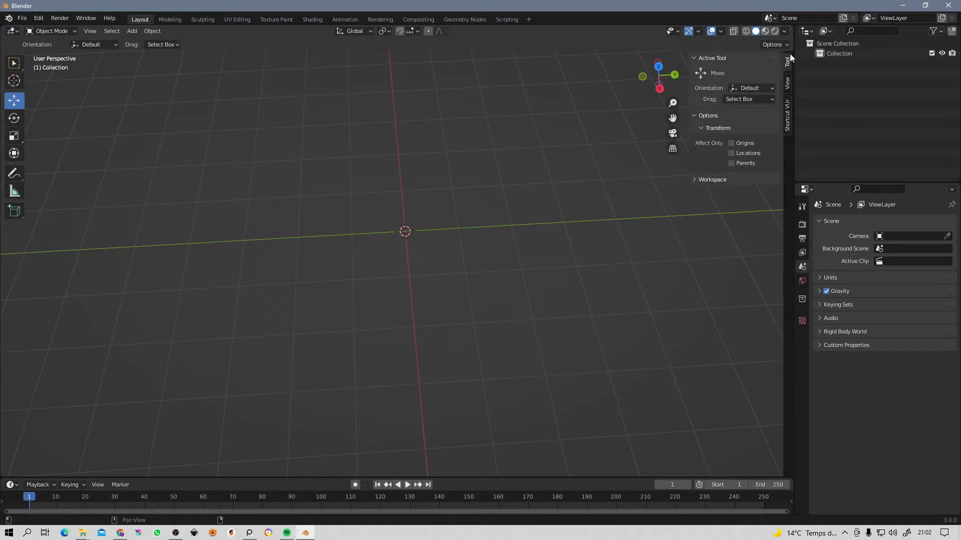
left_click(788, 116)
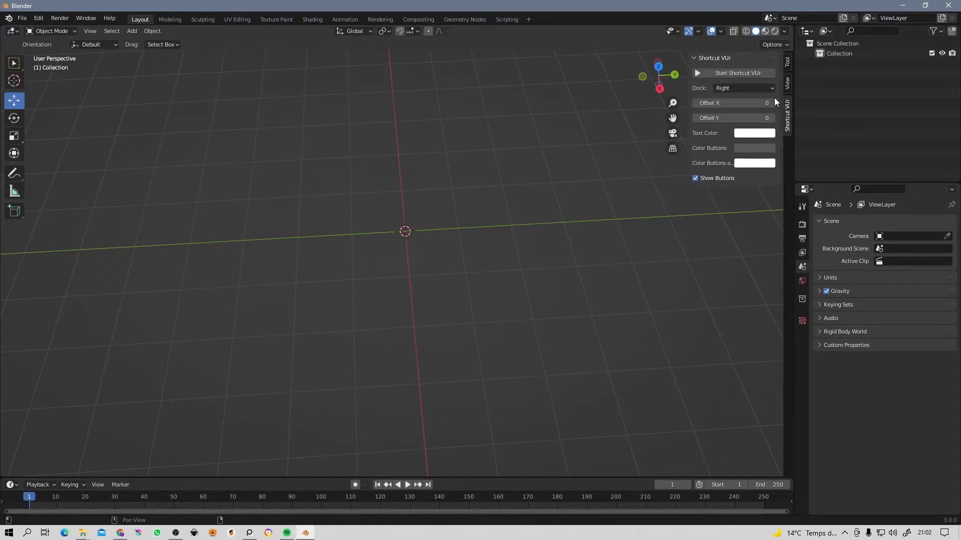
left_click_drag(741, 103, 763, 118)
Add a plane mesh at the world origin
middle_click_drag(444, 217, 453, 219)
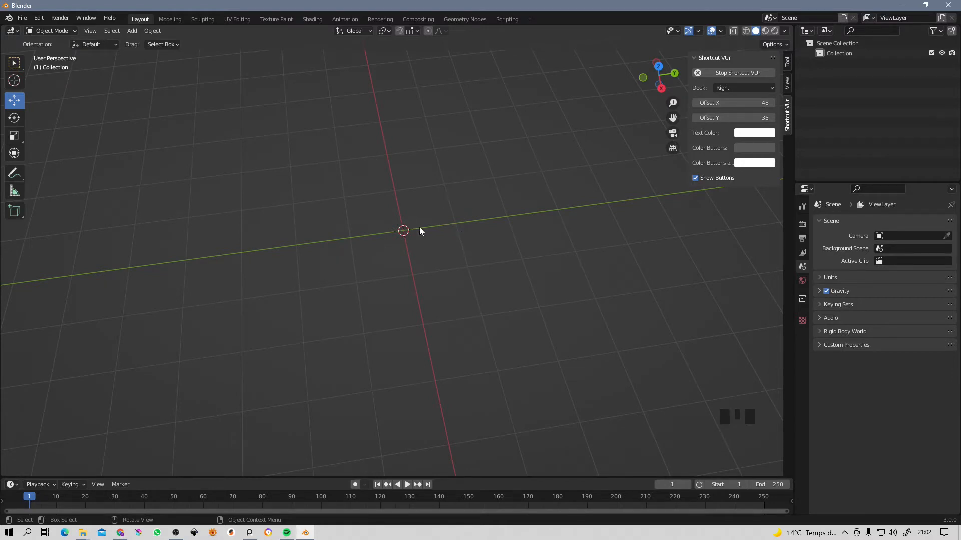
middle_click_drag(420, 230, 455, 215)
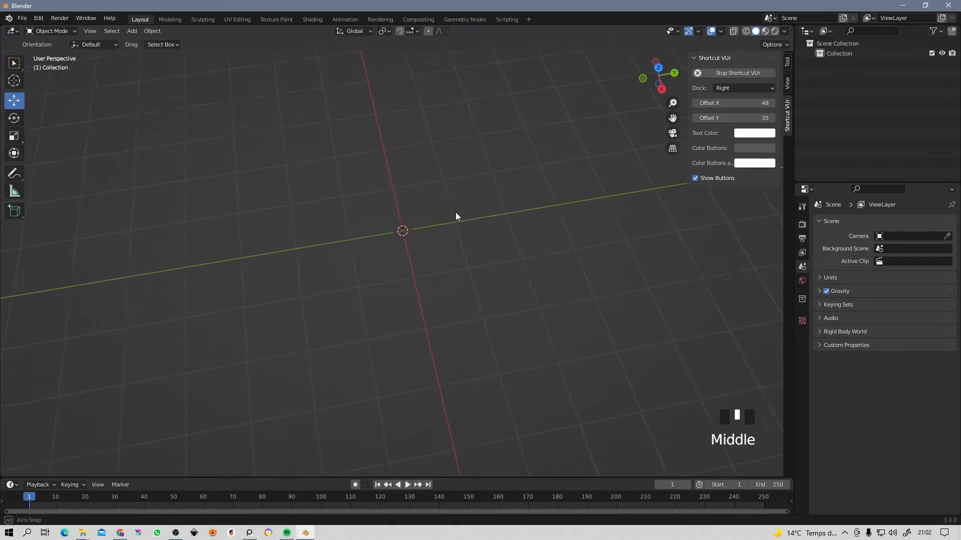
key("shift+a")
mouse_move(446, 219)
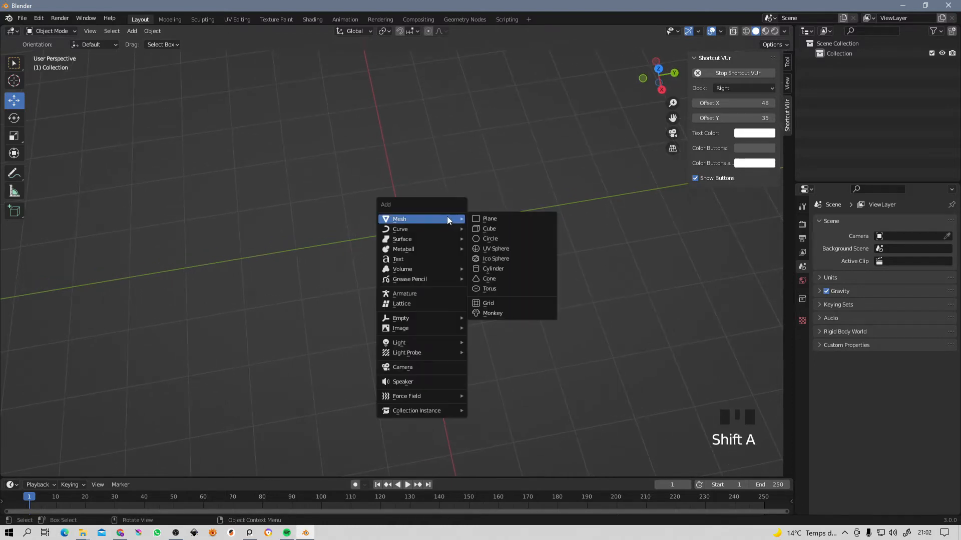
left_click(497, 220)
middle_click_drag(497, 223, 354, 150, "shift")
Enter Edit Mode on the plane and delete its corner vertex on the negative X, negative Y side
key("Tab")
left_click(354, 151)
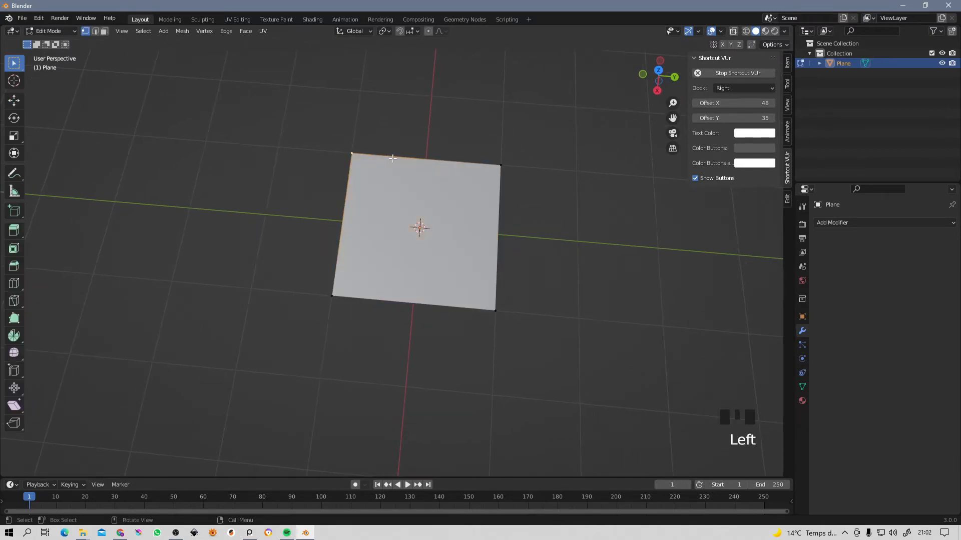
key("x")
left_click(385, 165)
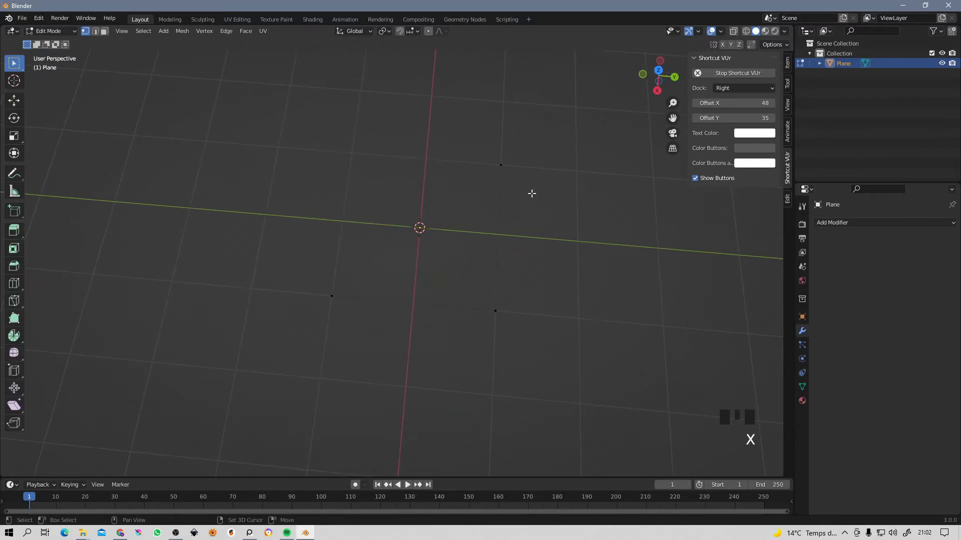
Try filling the missing corner with F2 from the diagonally opposite vertex, and undo the new face
middle_click_drag(489, 295, 464, 286, "shift")
left_click(466, 300)
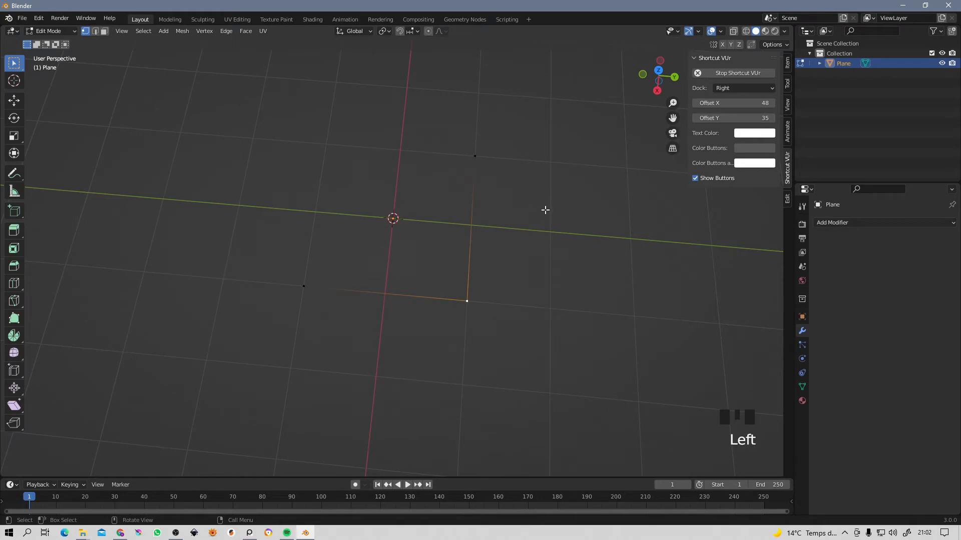
middle_click_drag(474, 167, 475, 199, "shift")
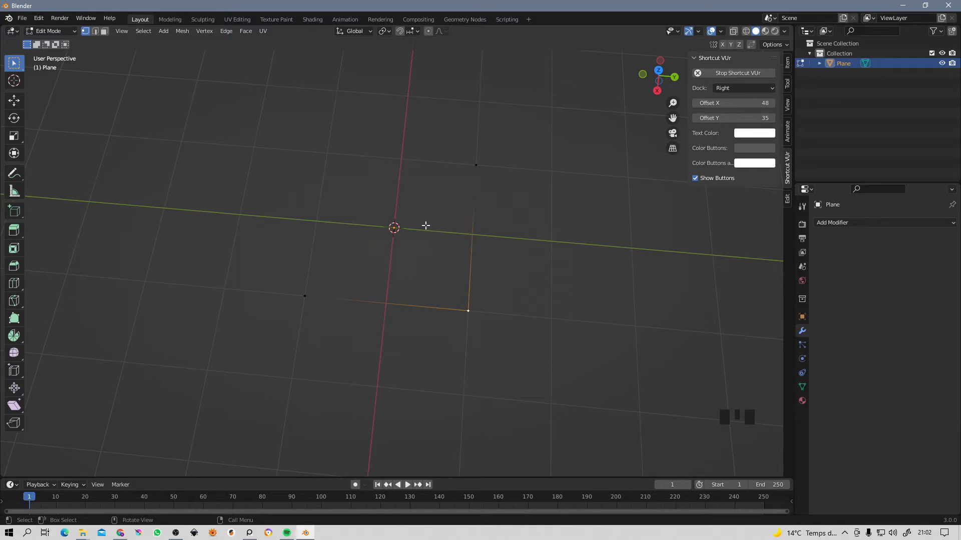
key("f")
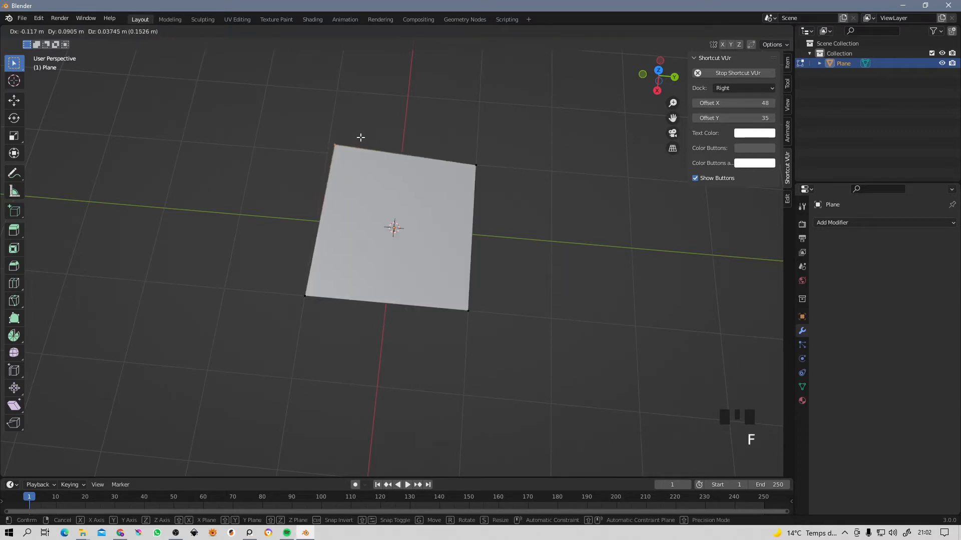
key("ctrl+z")
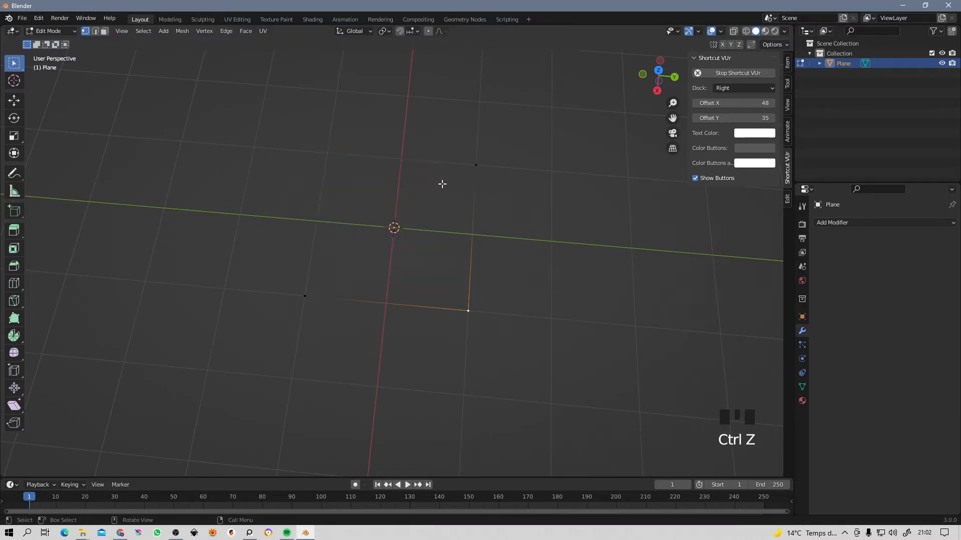
Extrude the remaining vertex on the negative Y side along the global X axis to the missing corner's position
left_click(301, 296)
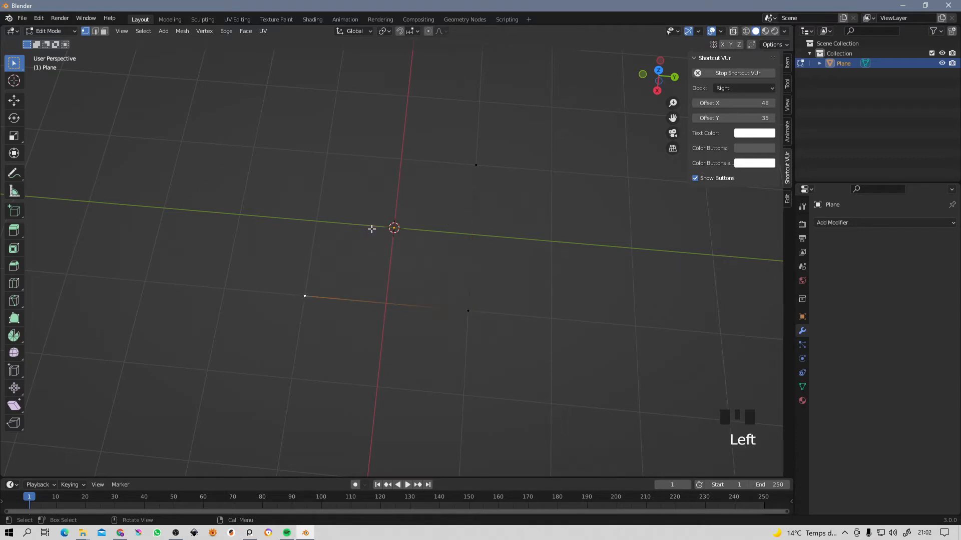
key("e")
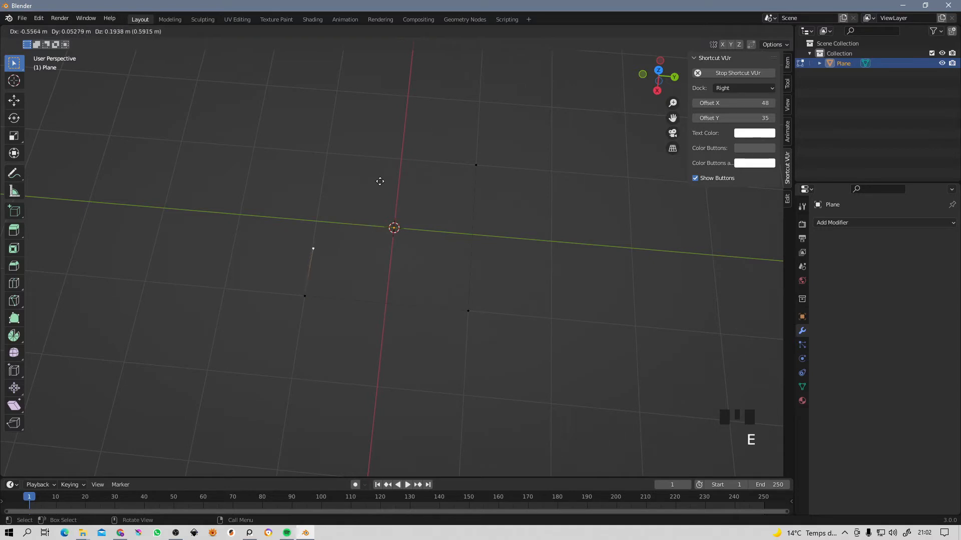
key("y")
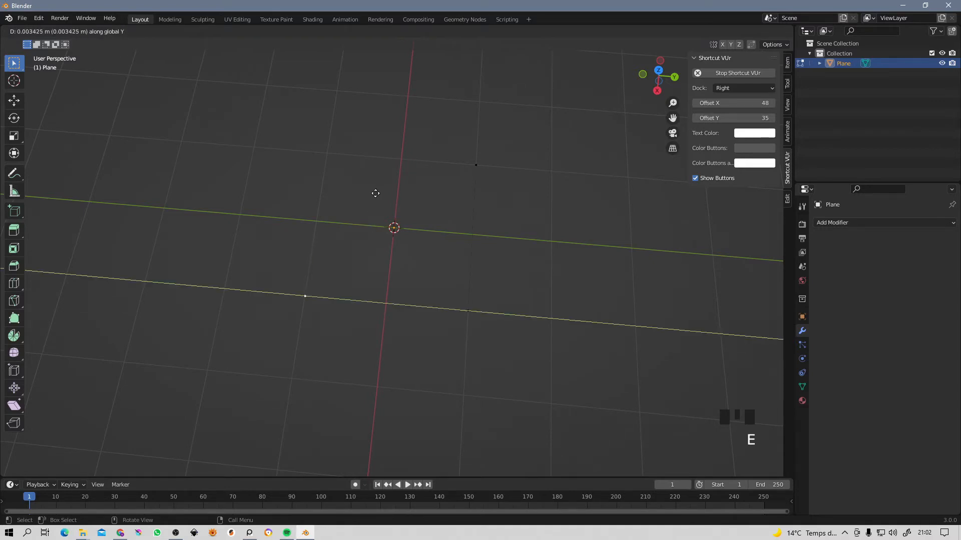
key("x")
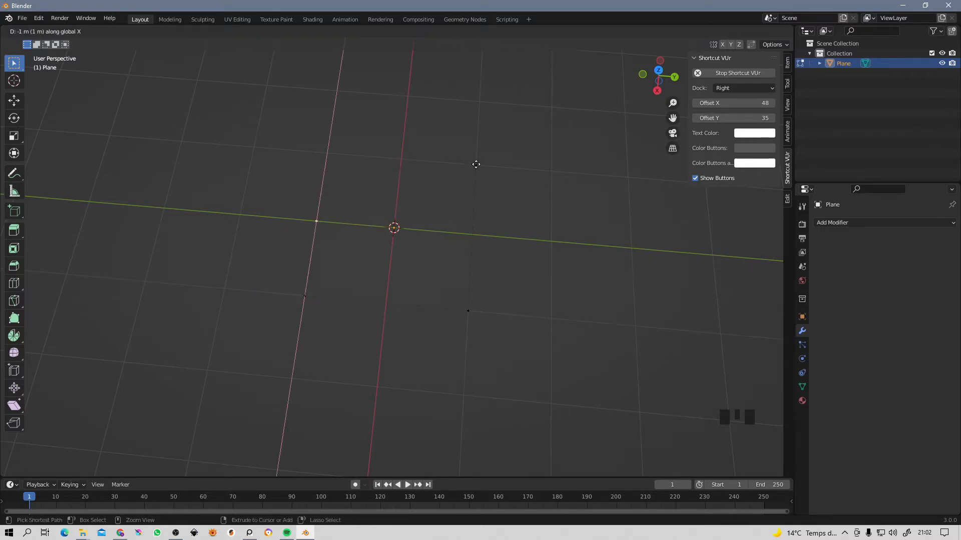
left_click(482, 102)
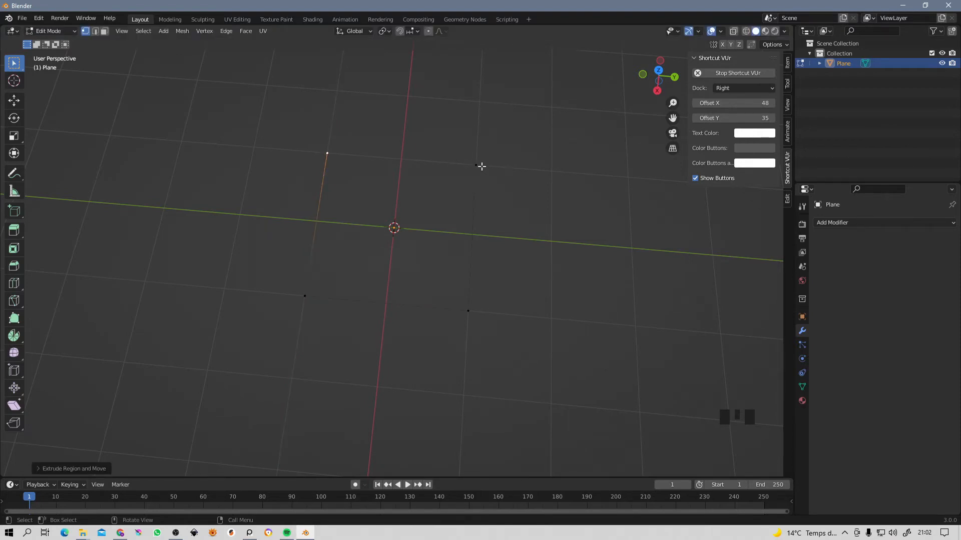
Enable snapping with Vertex as the snap target and switch to the Move tool
left_click(399, 31)
left_click(413, 31)
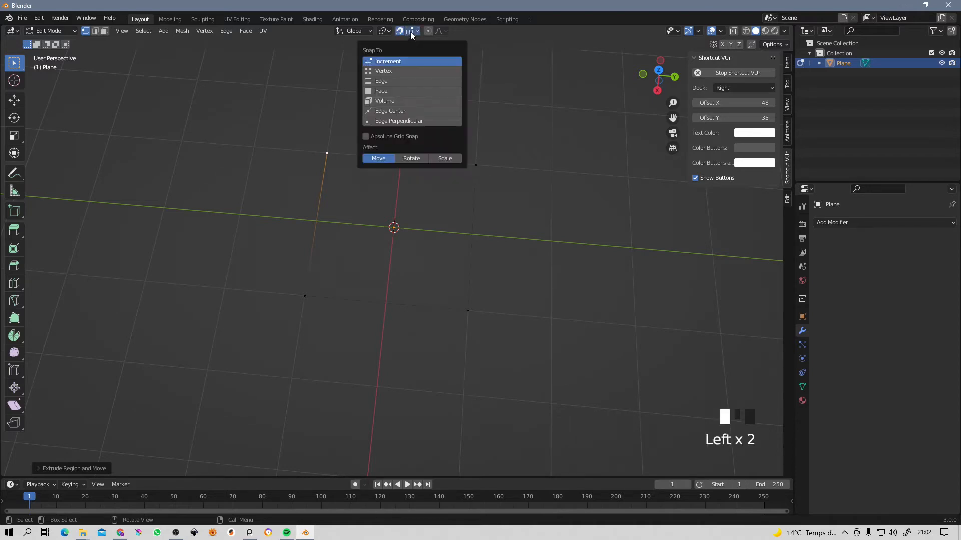
left_click(386, 71)
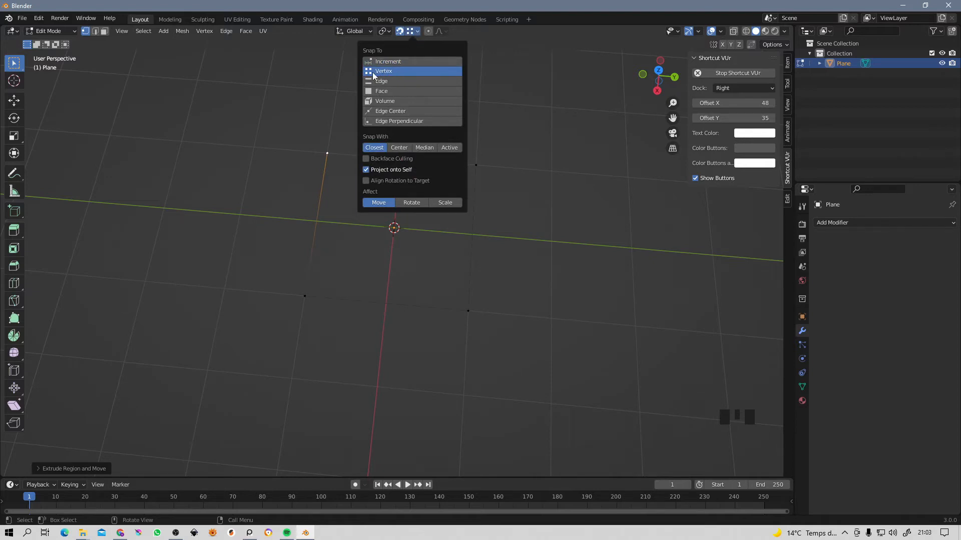
left_click(15, 101)
left_click_drag(321, 185, 476, 165)
Connect the extruded vertex to its neighbouring corner with an edge and fill a face across all four vertices
left_click(476, 164, "shift")
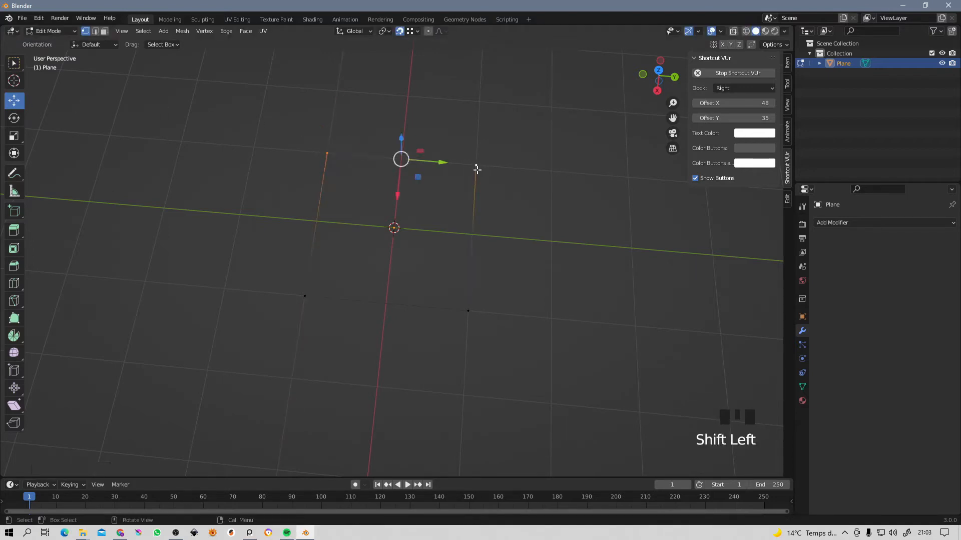
key("f")
left_click(468, 311, "shift")
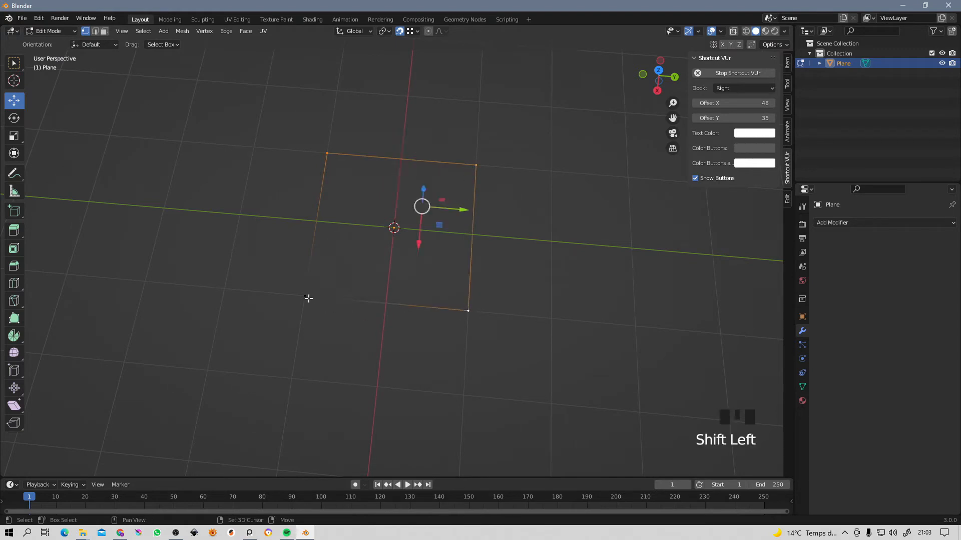
left_click(305, 297, "shift")
key("f")
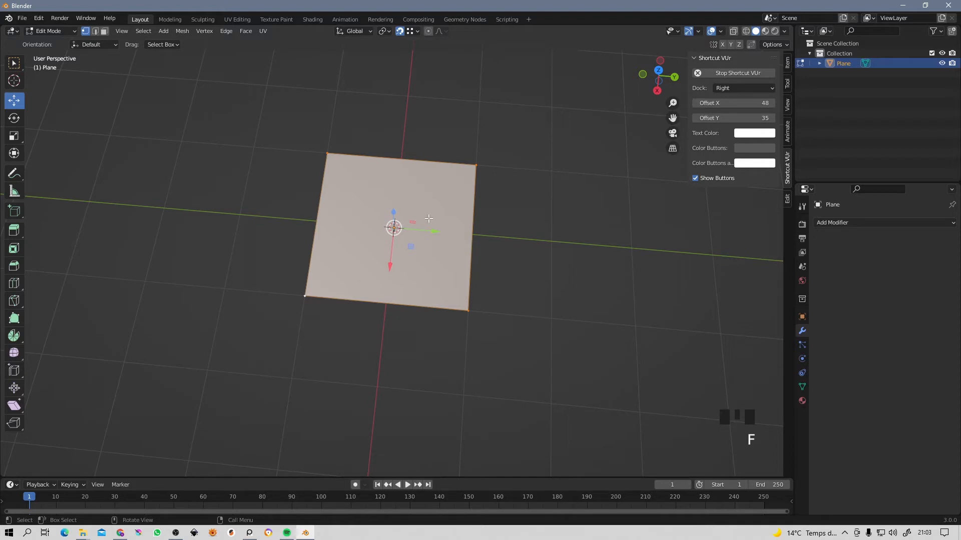
key("ctrl")
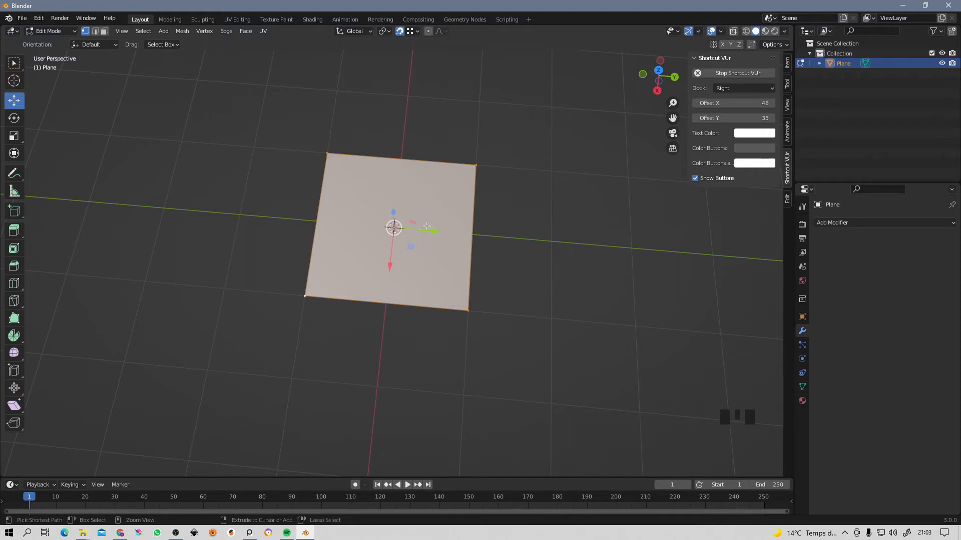
Delete the manually rebuilt corner vertex of the plane
left_click(328, 154)
key("x")
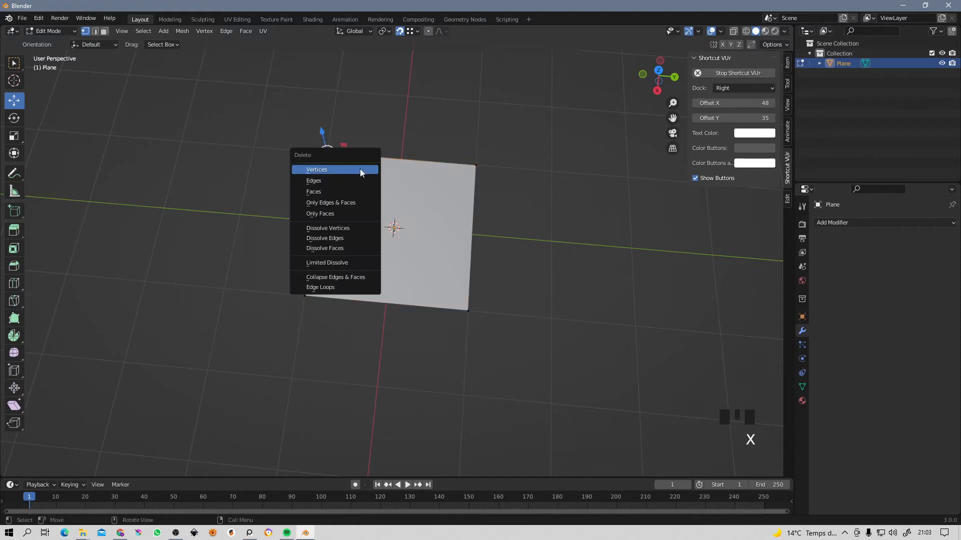
left_click(358, 170)
Rebuild the missing corner and quad face with F2 from the diagonally opposite vertex, keeping the new vertex unmoved
left_click(468, 311)
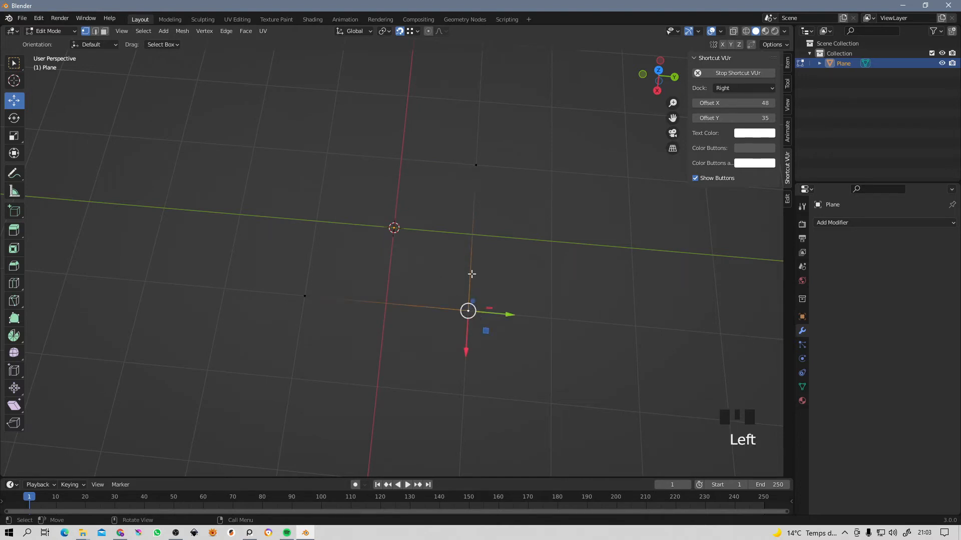
key("f")
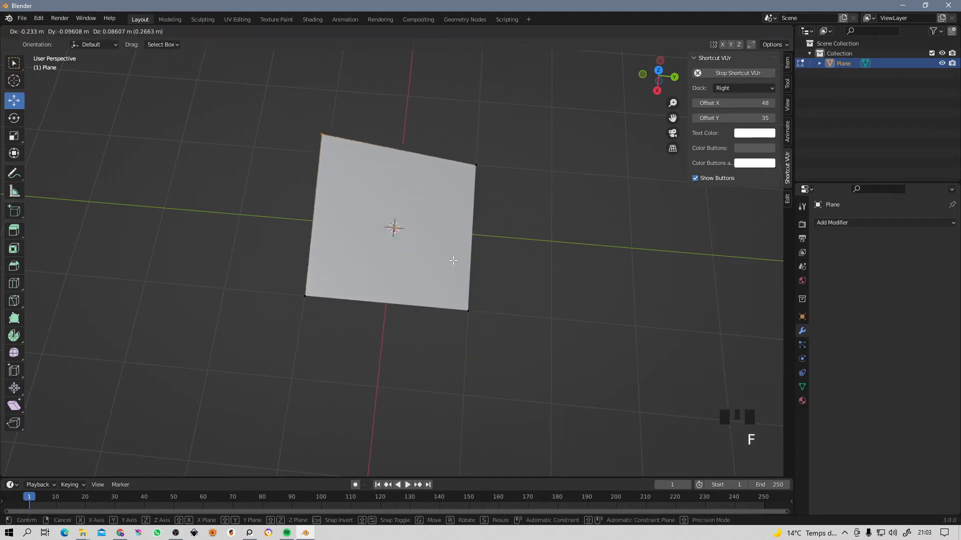
right_click(453, 260)
Divide the plane into six quads with two evenly spaced loop cuts along X and one centred loop cut along Y
middle_click_drag(437, 210, 465, 176)
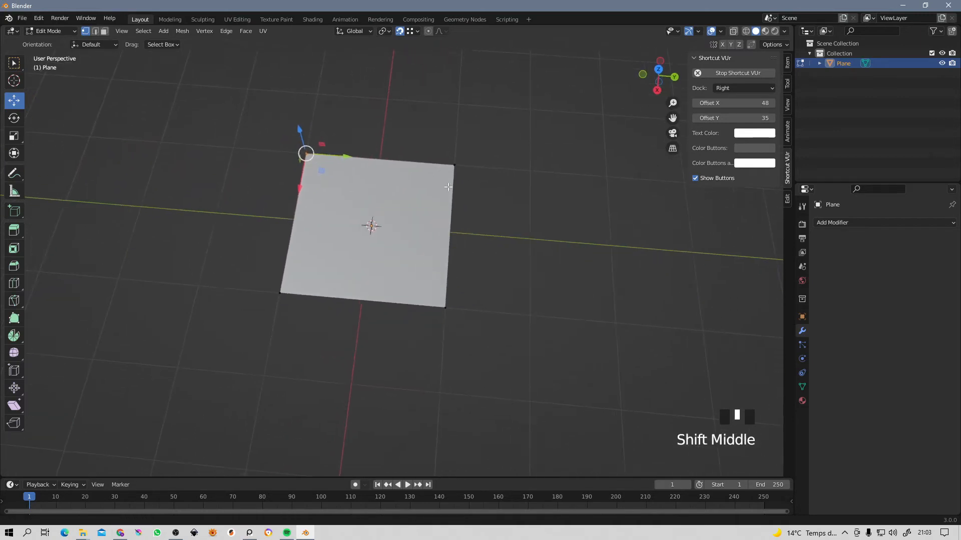
key("ctrl+r")
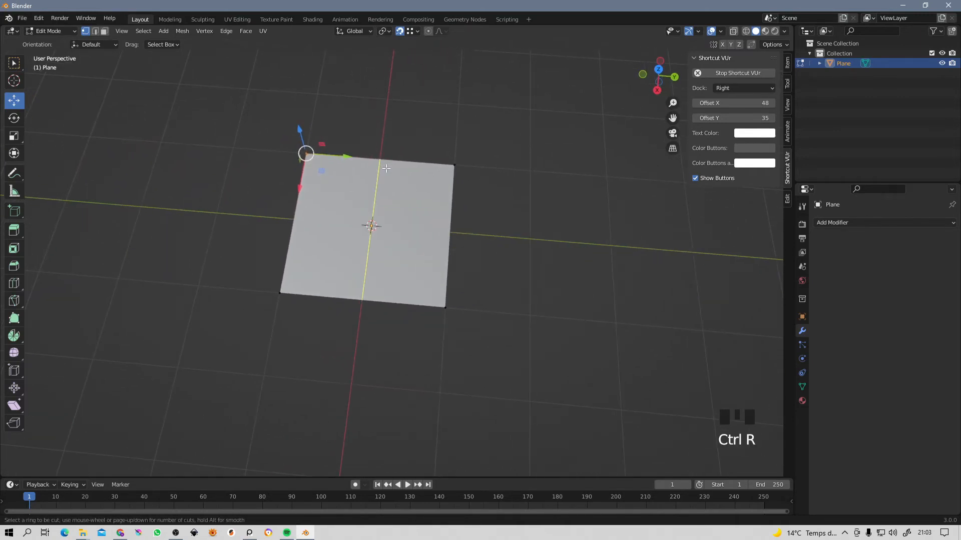
scroll(387, 172, "up", 1)
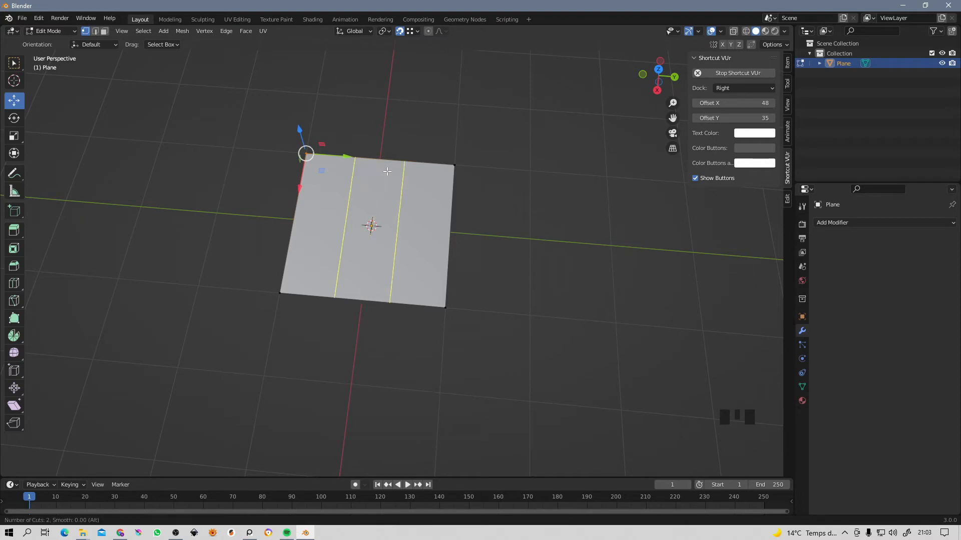
left_click(390, 176)
right_click(390, 176)
key("ctrl+r")
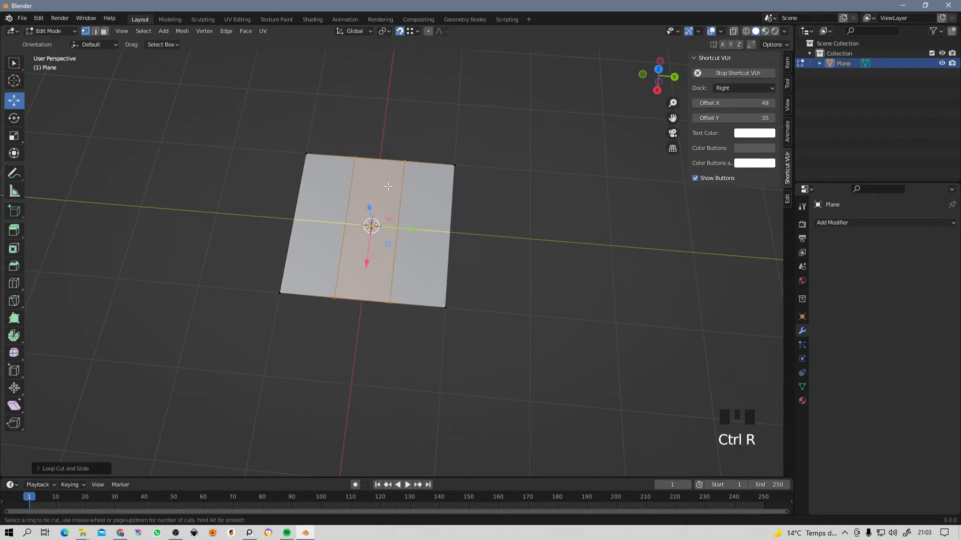
left_click(390, 188)
right_click(390, 189)
Delete the middle face of the plane's row on the negative X side
middle_click_drag(390, 189, 391, 164)
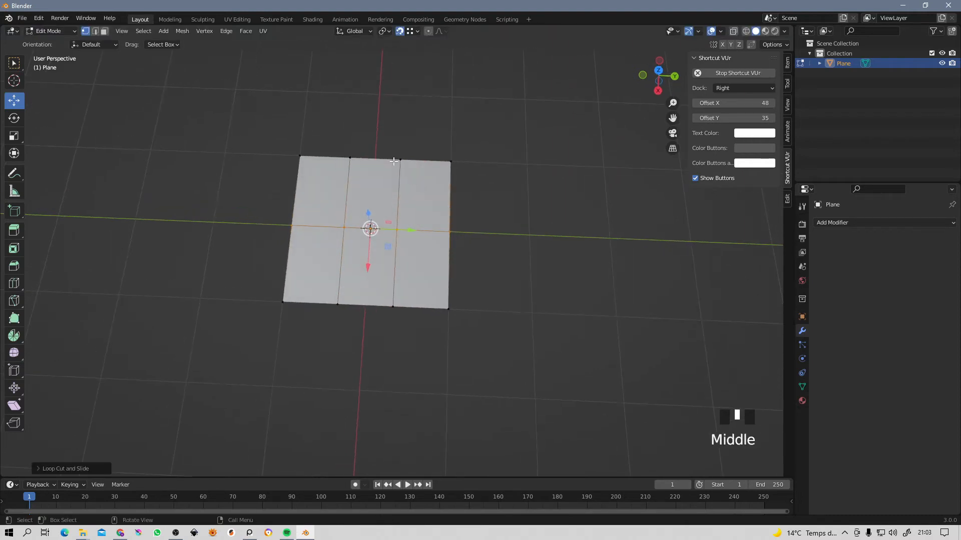
key("3")
left_click(385, 178)
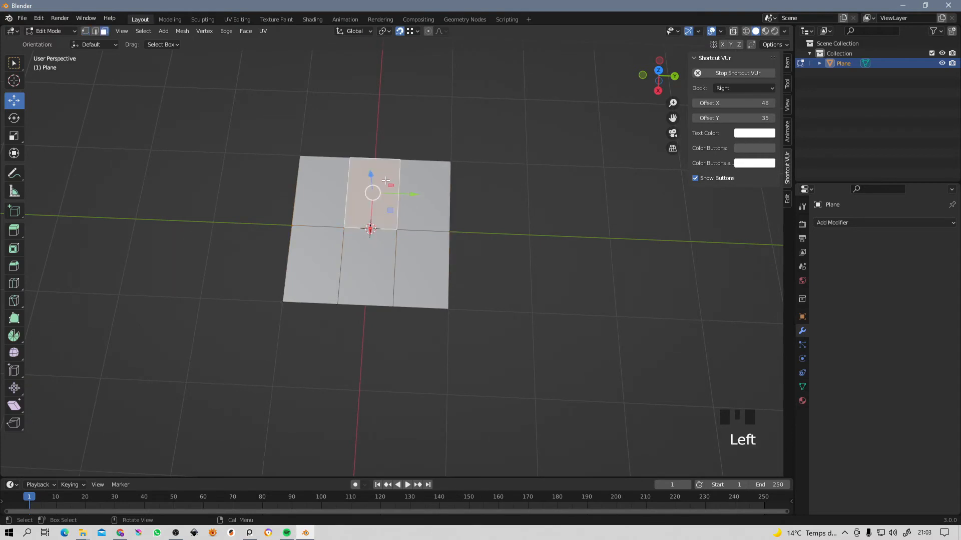
key("x")
left_click(381, 204)
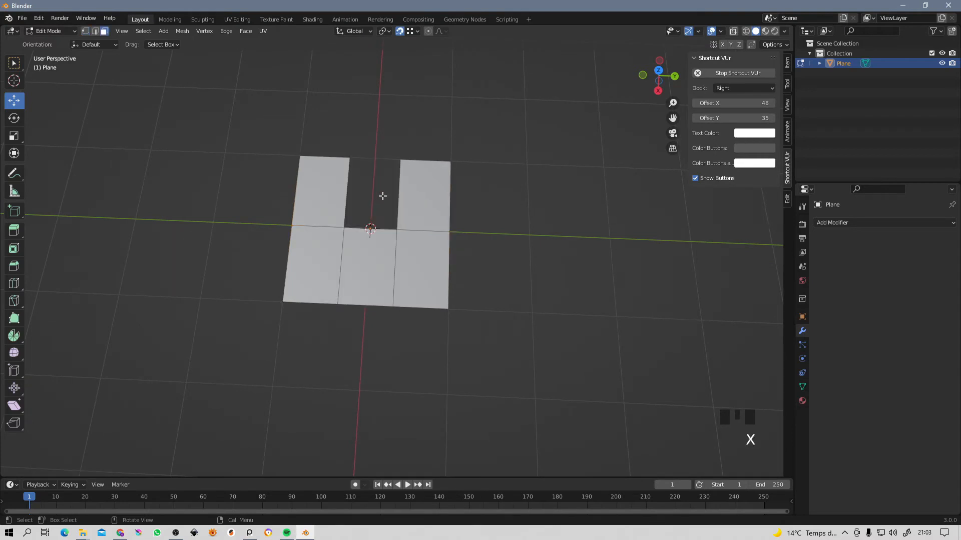
Try filling the gap with a face from its three bordering edges, and undo that fill
middle_click_drag(391, 216, 435, 242, "shift")
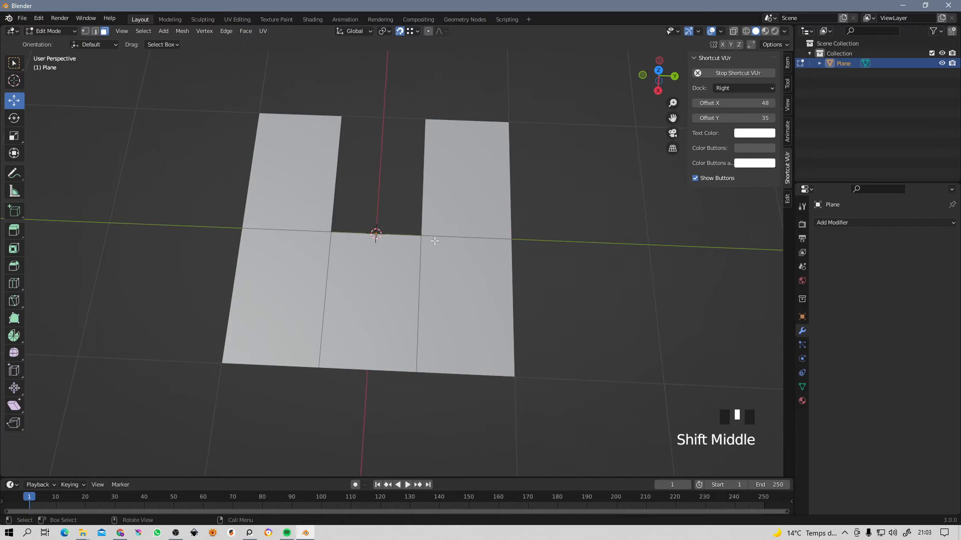
key("2")
left_click(422, 170)
left_click(400, 234, "shift")
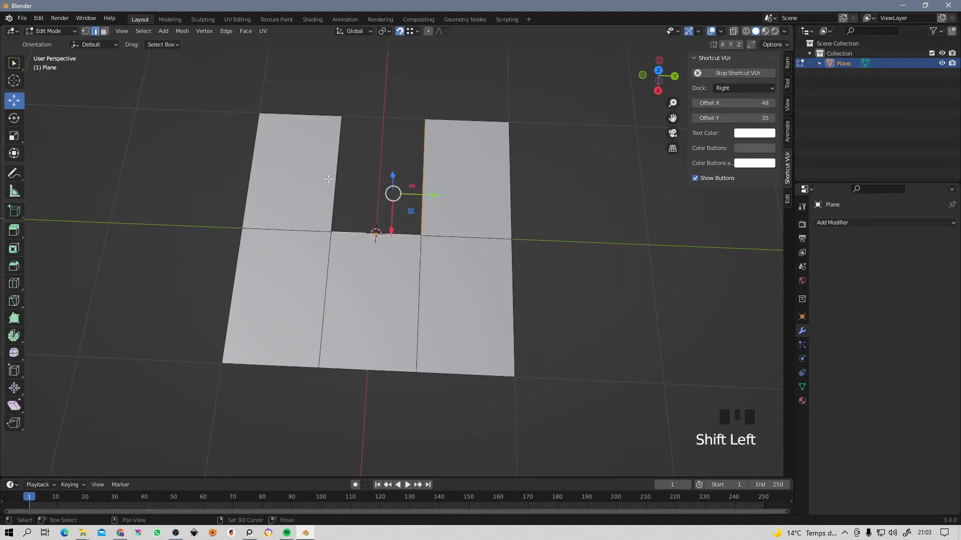
left_click(336, 175, "shift")
key("f")
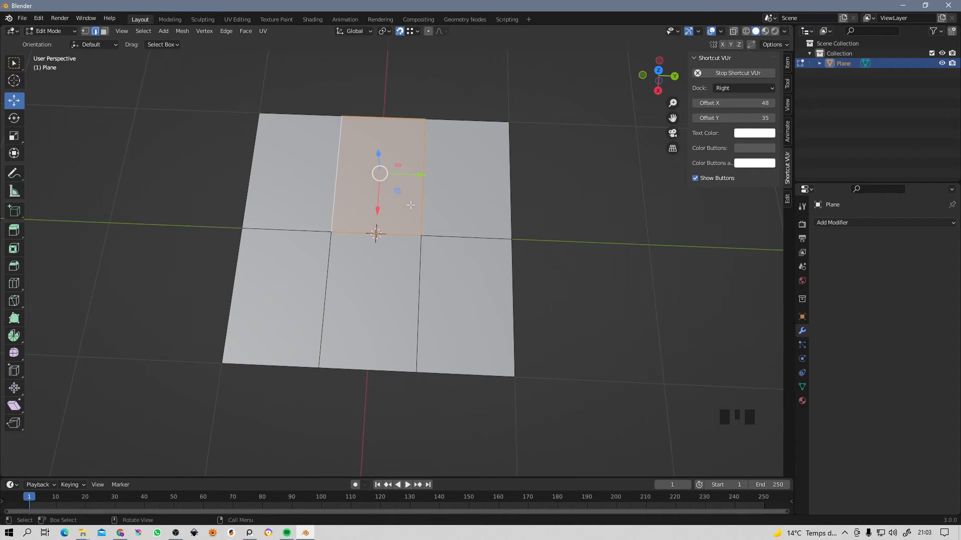
key("ctrl+z")
Fill the middle gap with F2 from only its inner edge
left_click(394, 235)
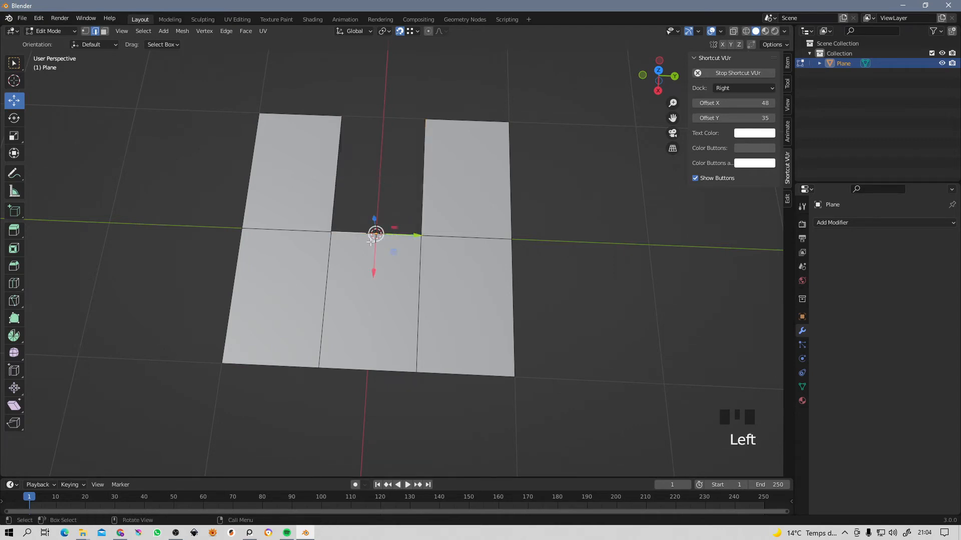
middle_click_drag(371, 242, 426, 218)
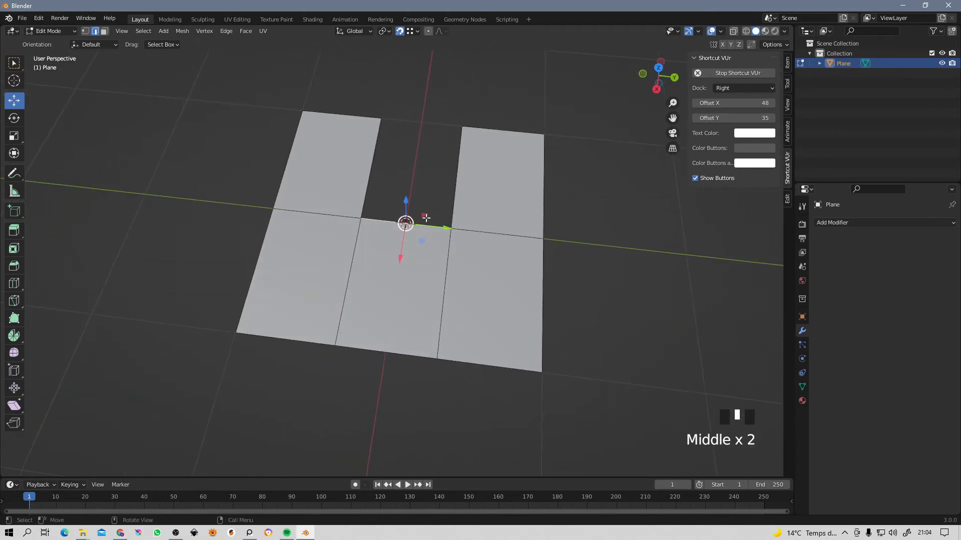
key("f")
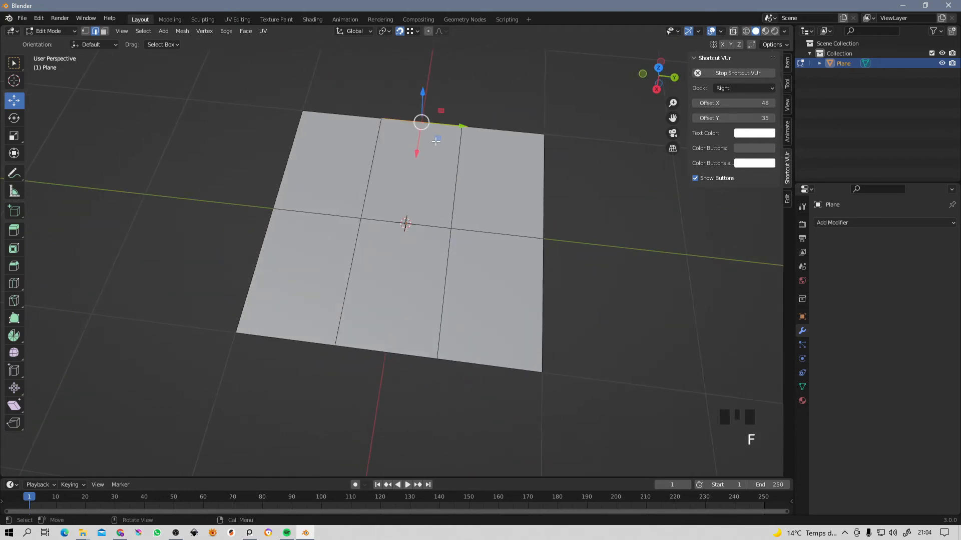
middle_click_drag(434, 142, 392, 145)
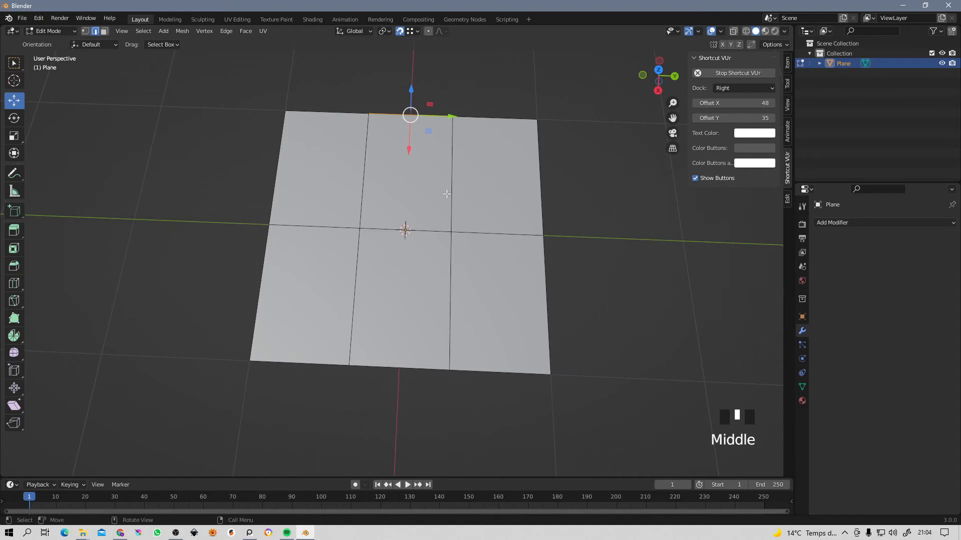
middle_click_drag(450, 181, 425, 215, "shift")
key("Tab")
key("Tab")
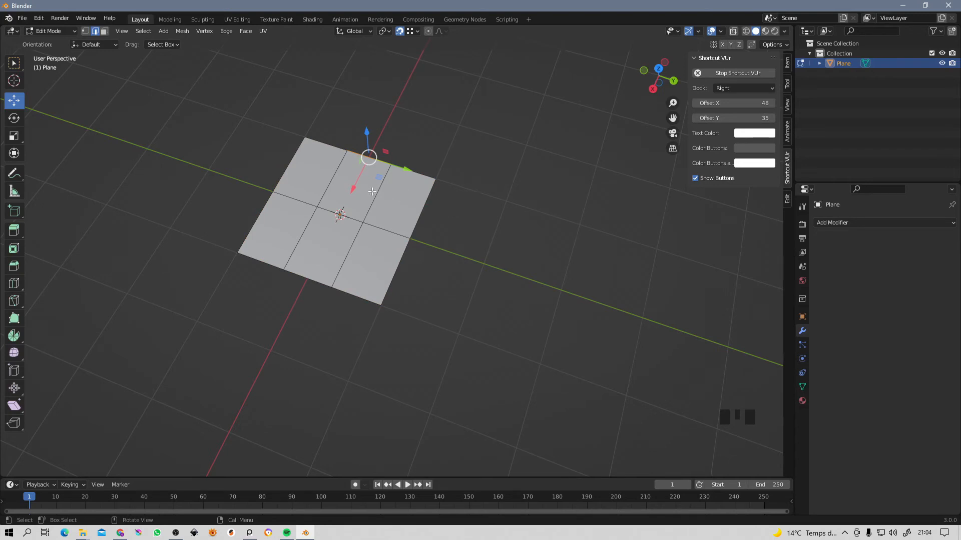
middle_click_drag(384, 197, 404, 192)
middle_click_drag(399, 197, 406, 189, "shift")
mouse_move(395, 198)
middle_mouse_down()
mouse_move(396, 209)
mouse_move(396, 198)
middle_mouse_up()
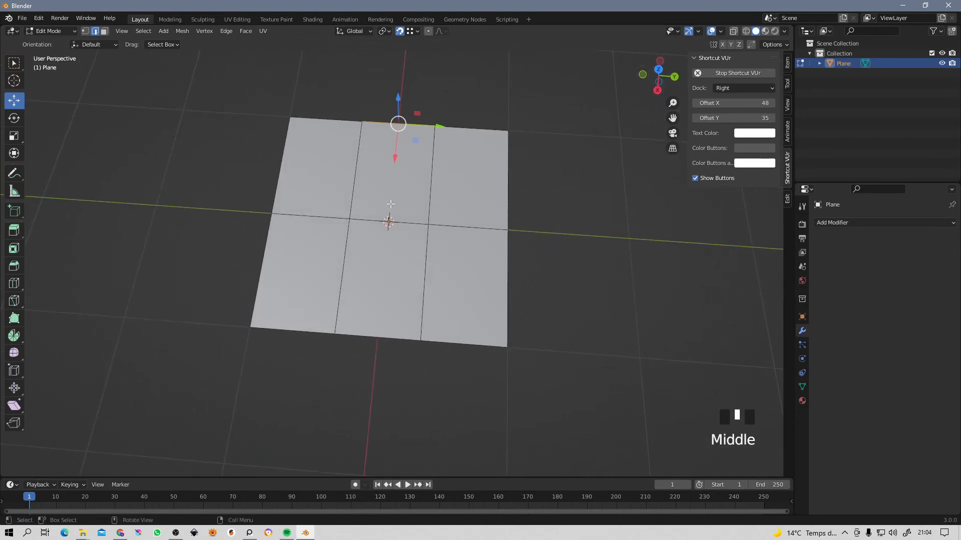
key("Tab")
key("Tab")
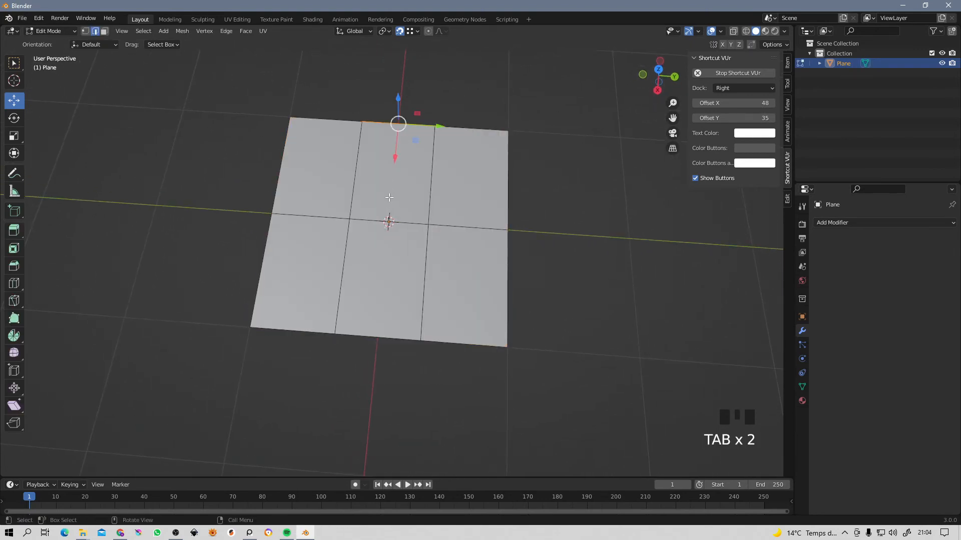
Delete the plane's negative X, negative Y corner vertex and the outer-edge vertex shared by the middle and positive Y quads
key("1")
left_click(290, 117)
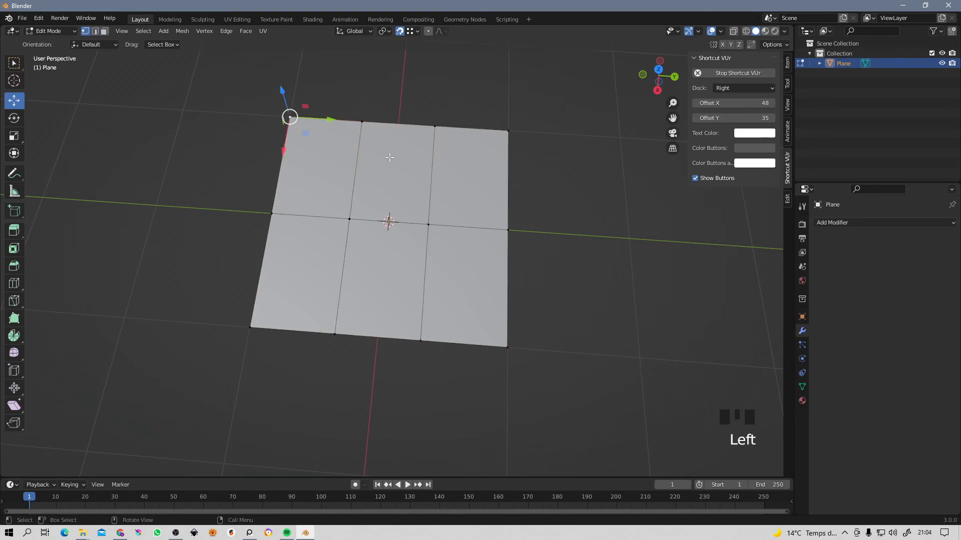
key("x")
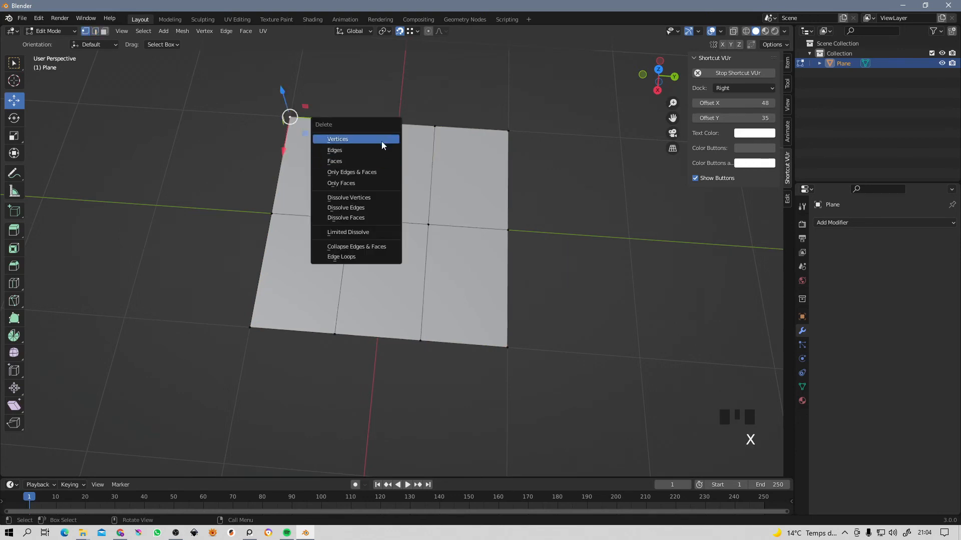
left_click(381, 141)
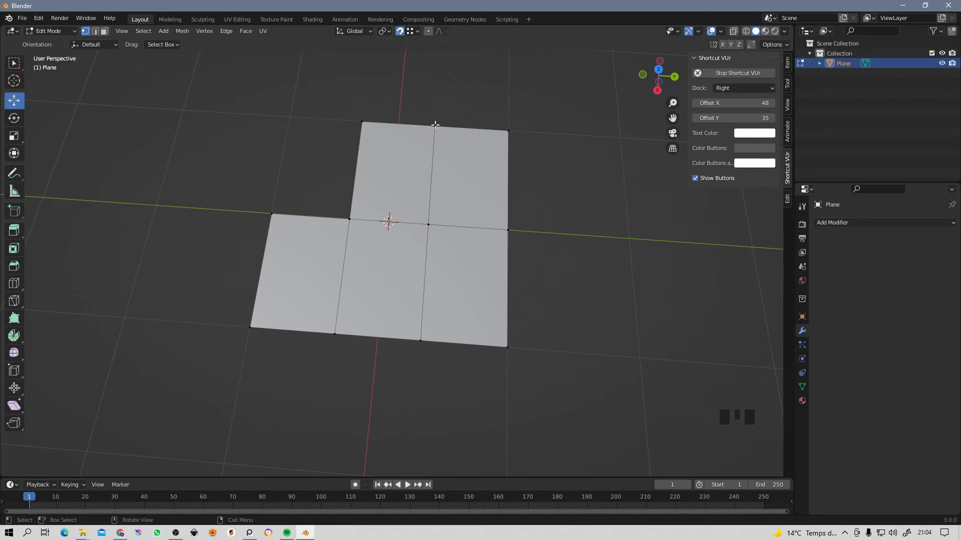
left_click(436, 125)
key("x")
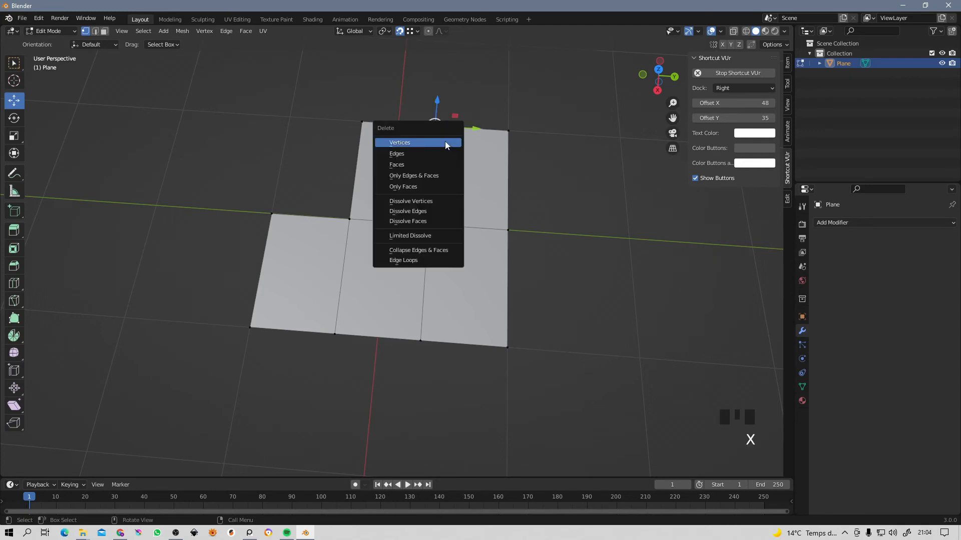
left_click(446, 142)
Fill the missing corner quad with F2 from the inner vertex on the negative Y side, and undo that fill
left_click(349, 219)
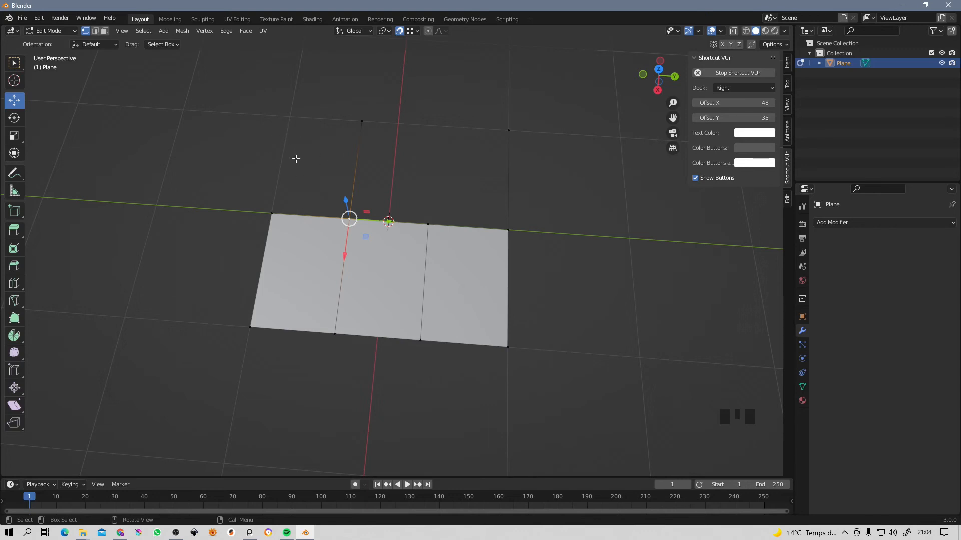
key("f")
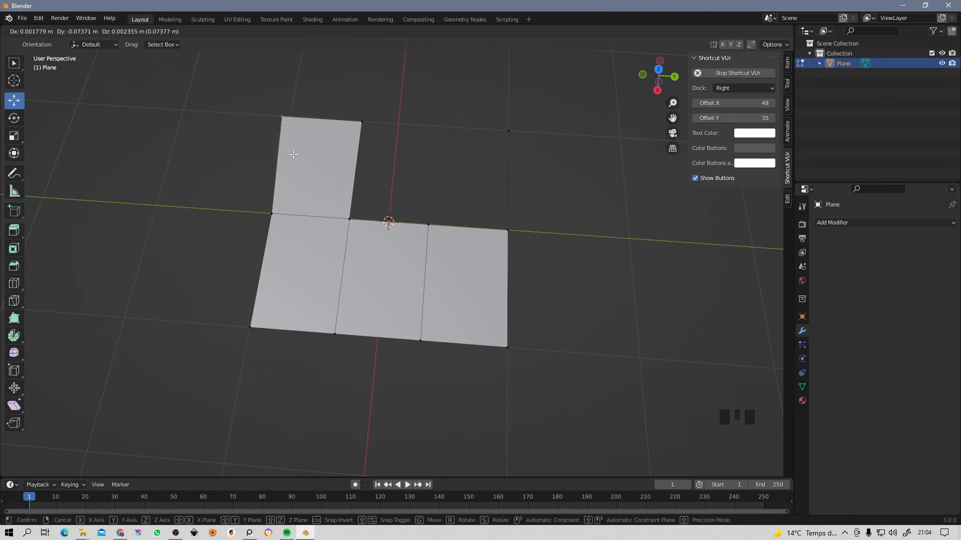
left_click(298, 152)
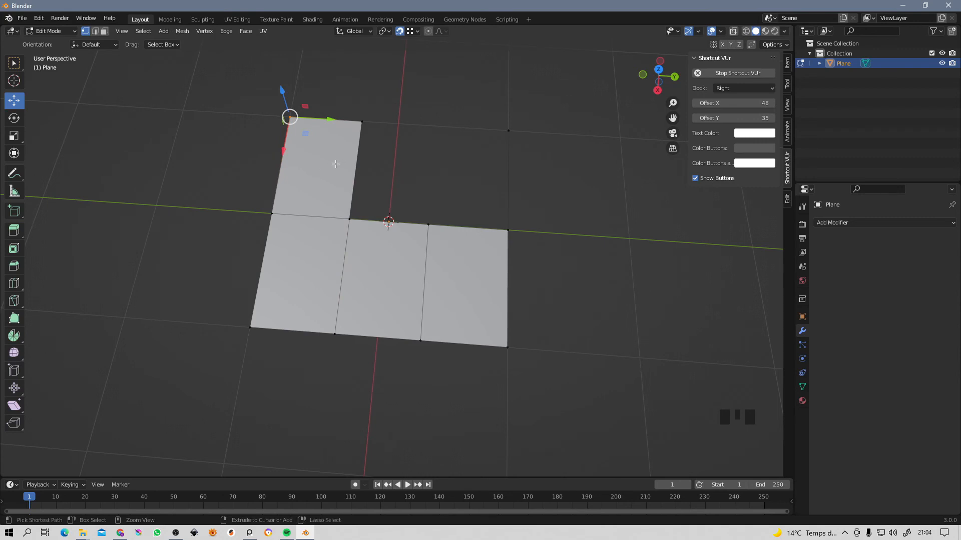
key("ctrl+z")
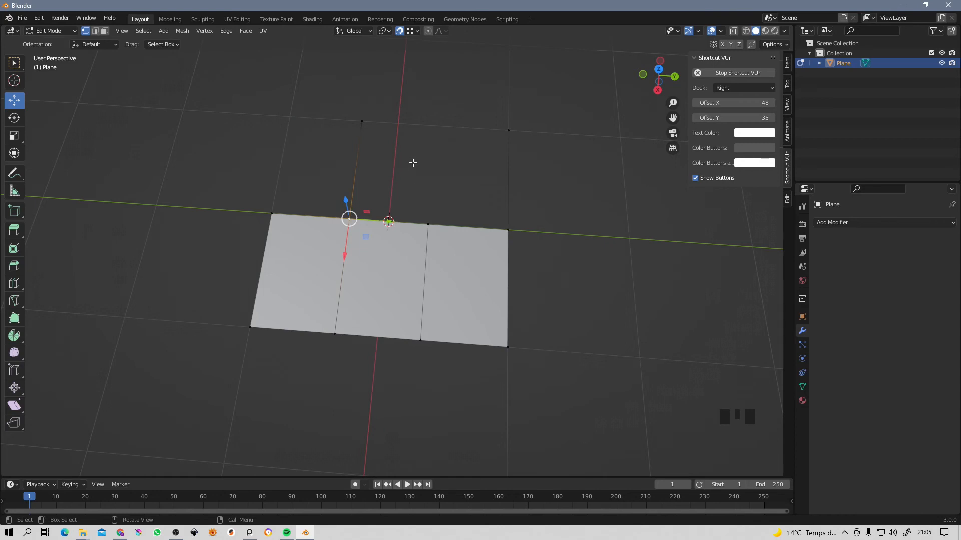
Rebuild the missing row with F2, filling the middle quad from the inner vertex, its positive Y neighbour from the inner edge, and the corner quad
key("f")
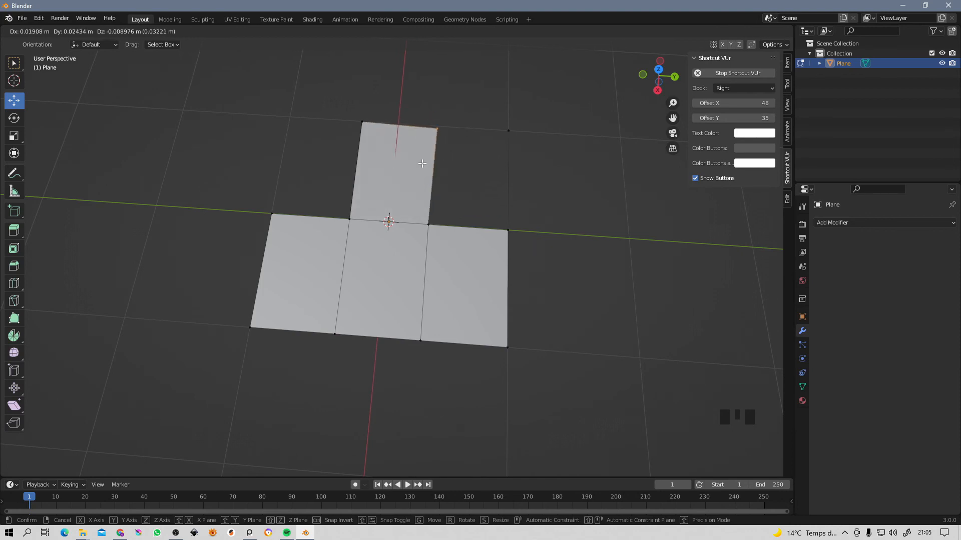
left_click(426, 222)
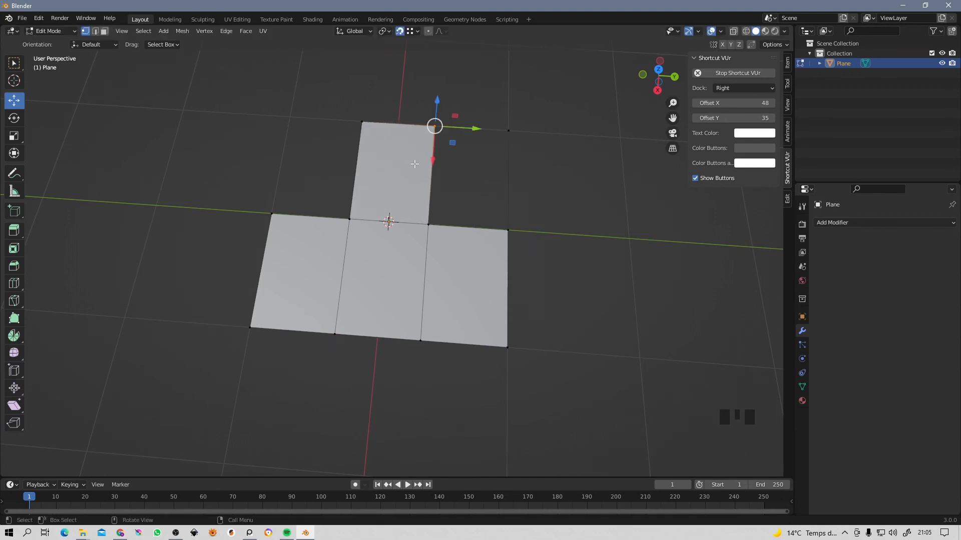
left_click(428, 224)
left_click(507, 229, "shift")
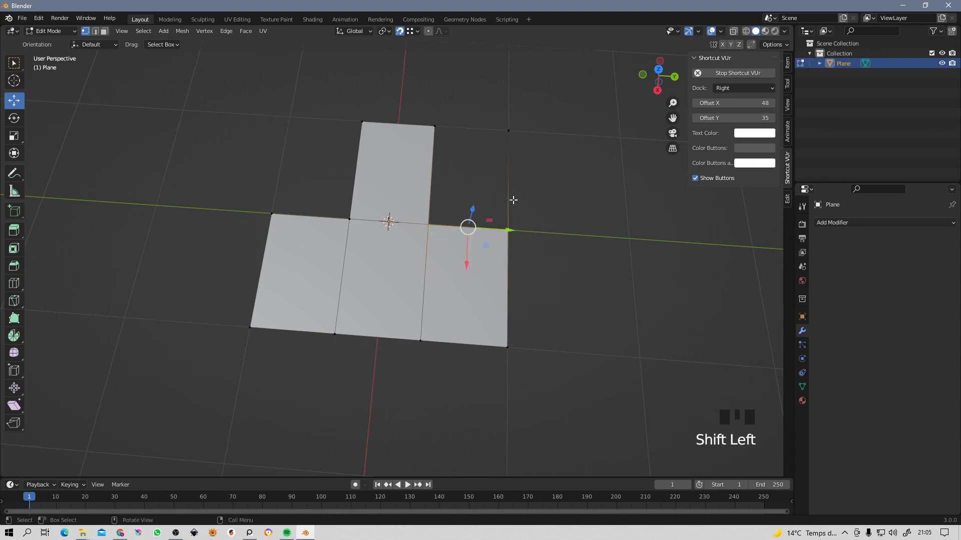
key("f")
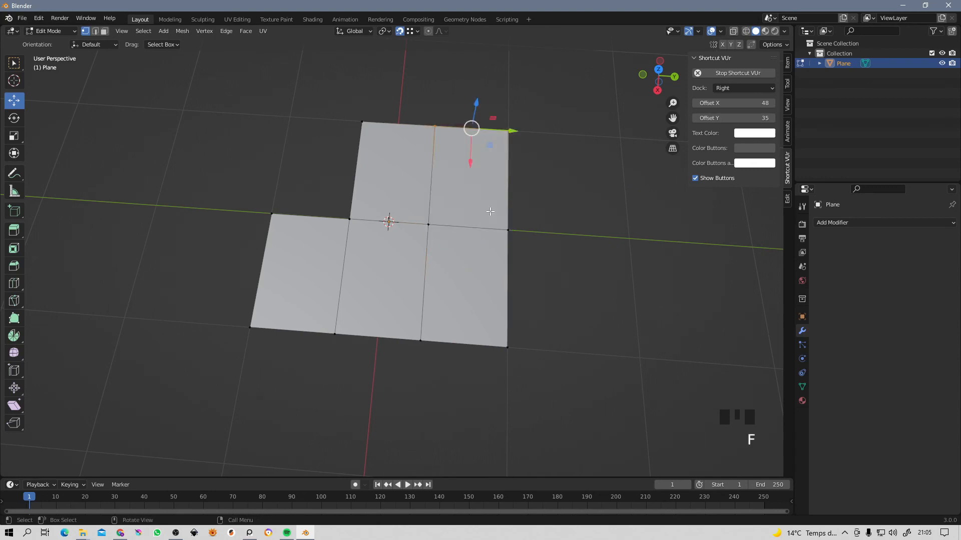
left_click(355, 213)
key("f")
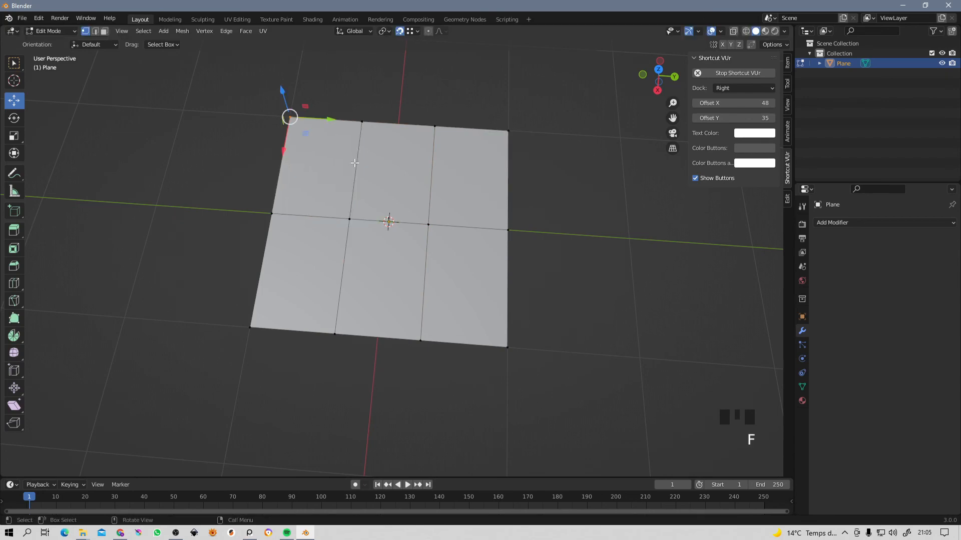
Select the plane's corner vertex on the negative X, positive Y side
middle_click_drag(422, 179, 450, 173)
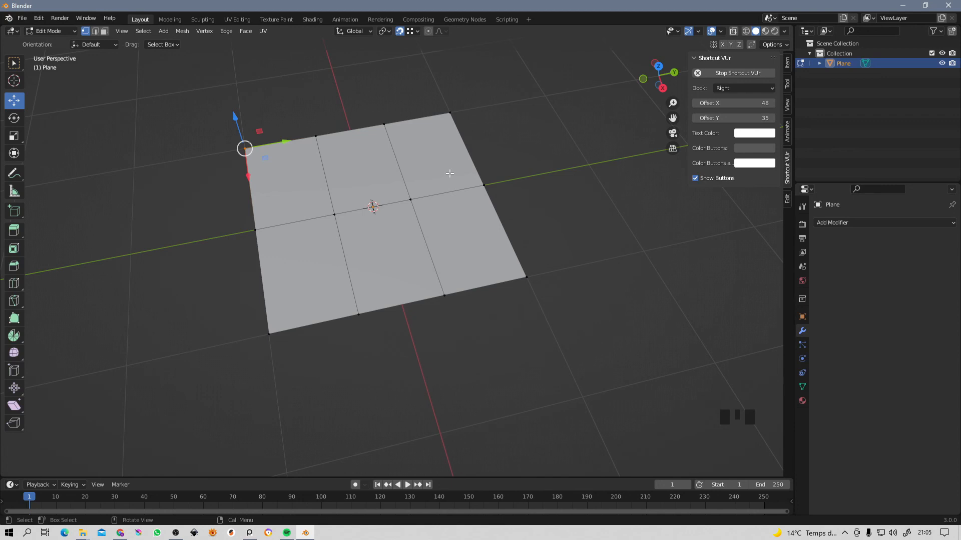
left_click(450, 113)
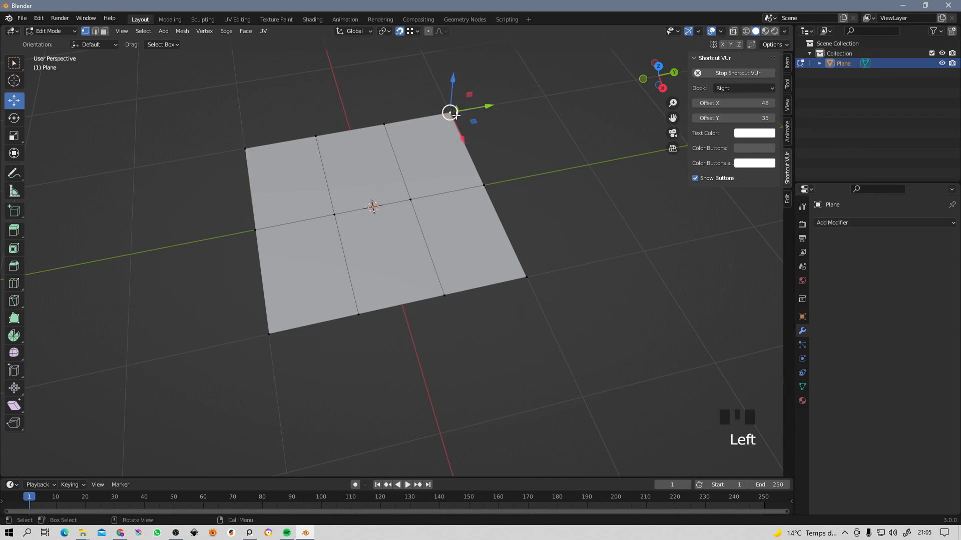
middle_click_drag(453, 120, 435, 242, "shift")
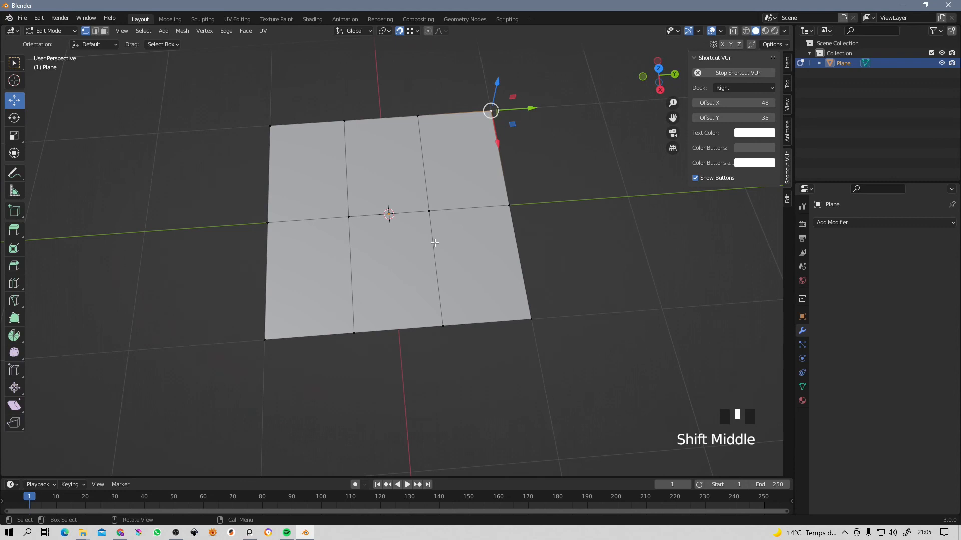